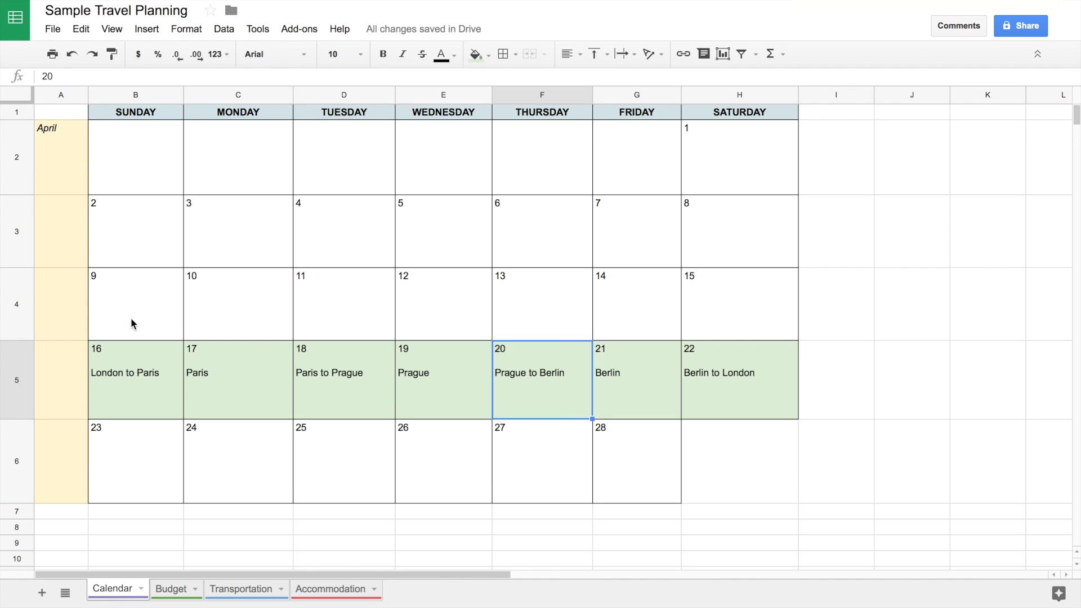
# - Point out the Prague 19th and London-to-Paris Calendar days, then show the Budget sheet
pyautogui.click(418, 407)
pyautogui.click(179, 409)
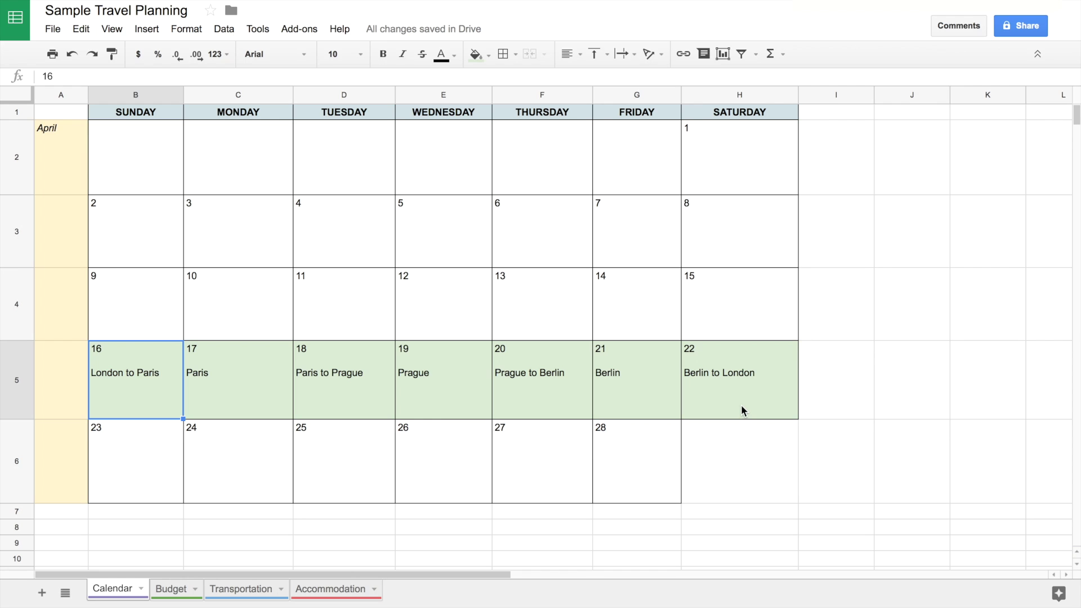
pyautogui.click(170, 588)
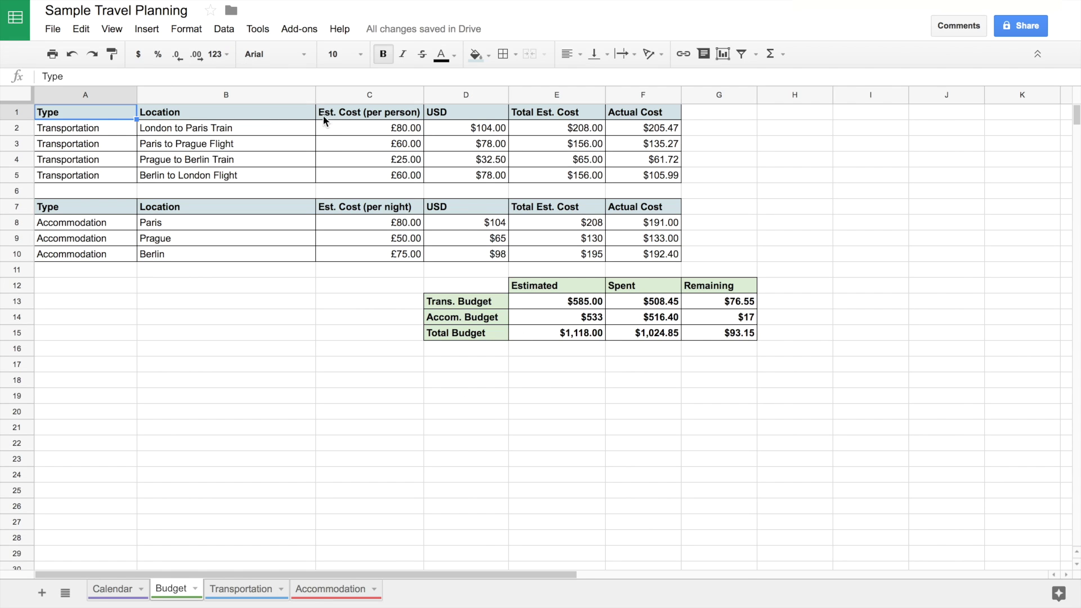
# - Walk through the first Transportation row: London to Paris Train at £80.00 per person
pyautogui.click(95, 130)
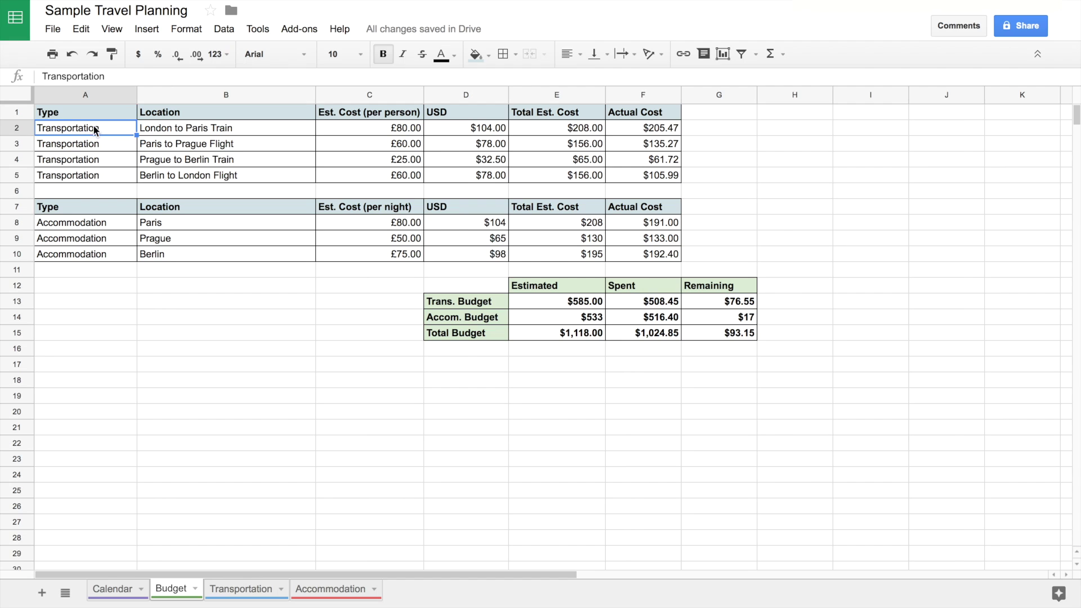
pyautogui.click(262, 128)
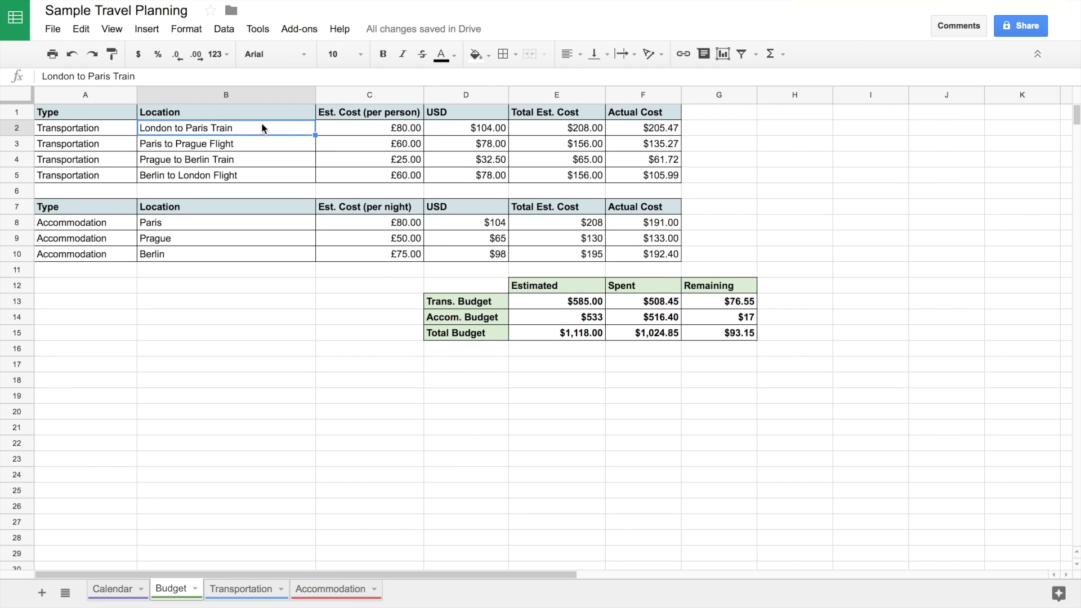
pyautogui.click(403, 131)
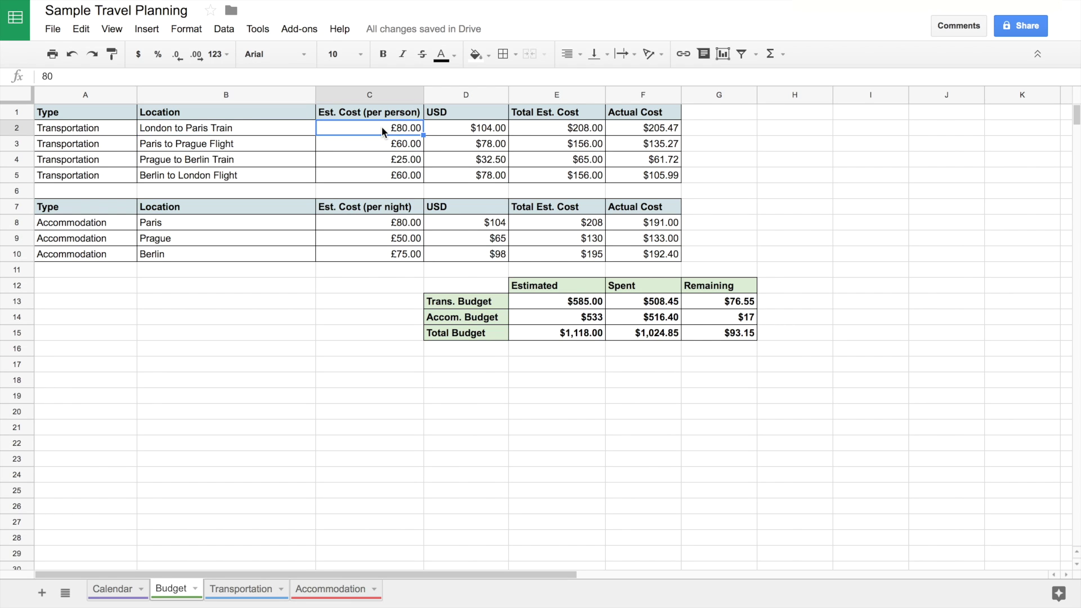
pyautogui.doubleClick(500, 126)
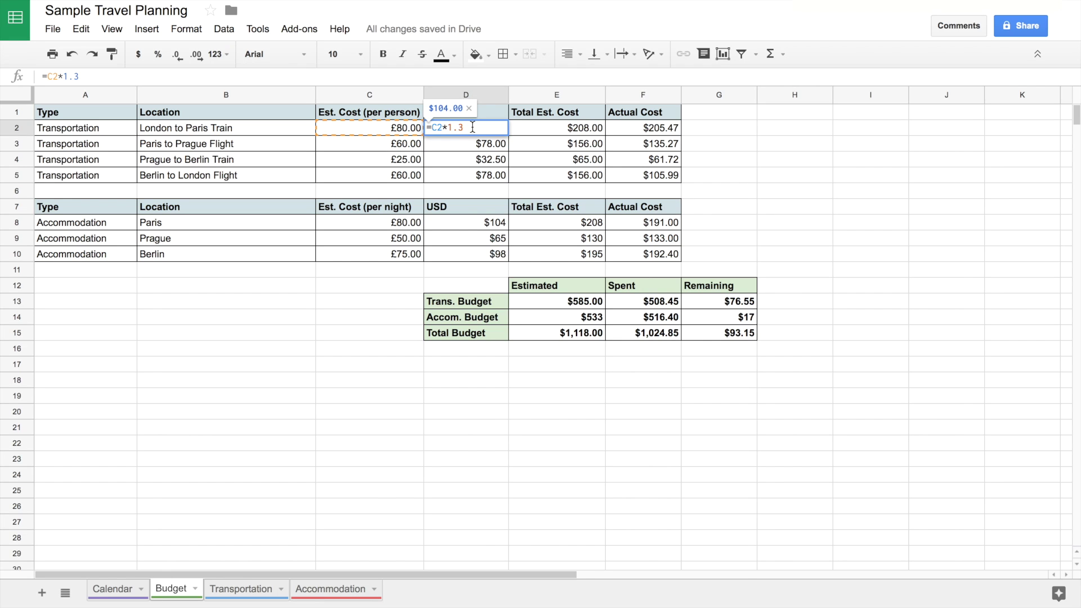
pyautogui.press('Return')
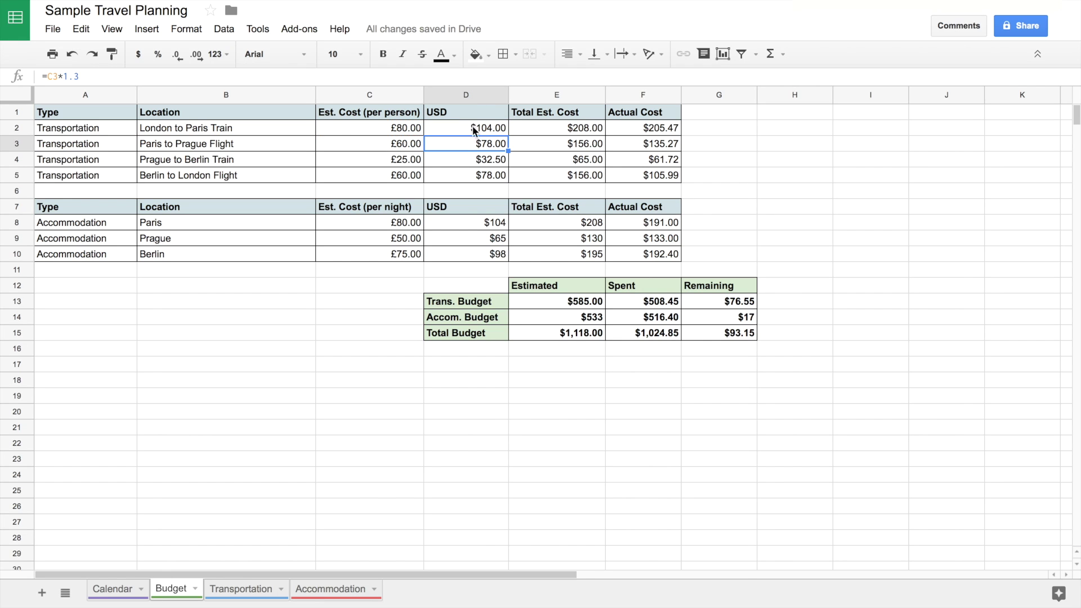
pyautogui.doubleClick(490, 145)
pyautogui.press('Return')
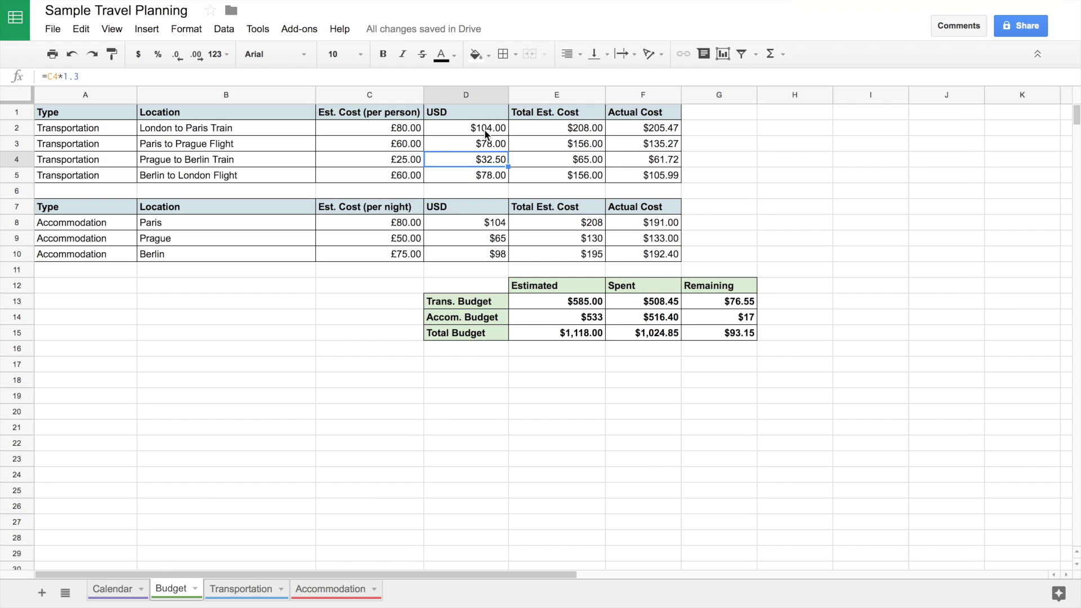
pyautogui.click(591, 132)
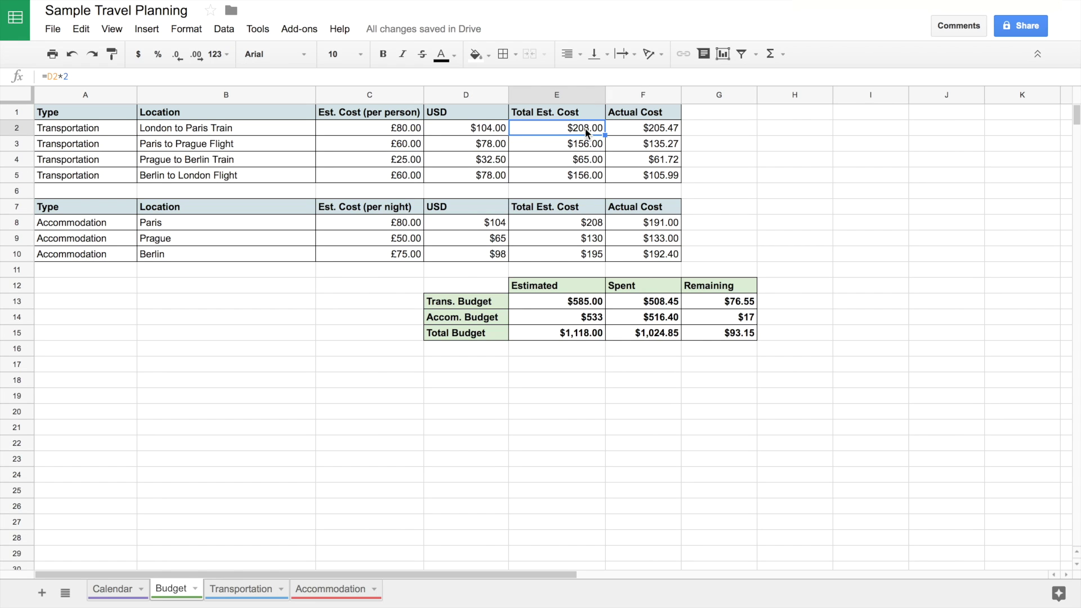
pyautogui.doubleClick(586, 127)
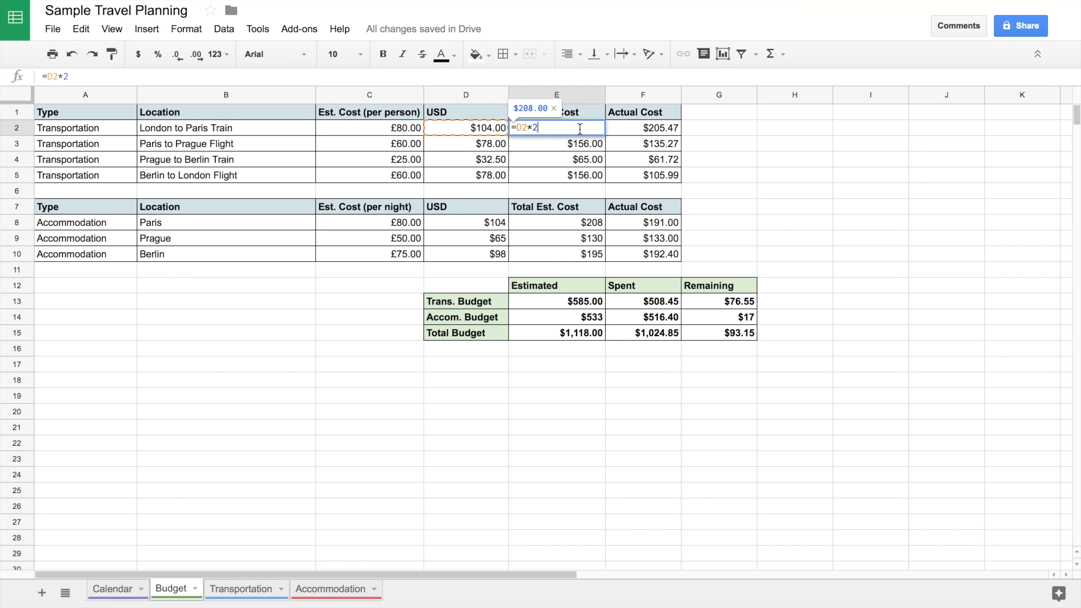
pyautogui.press('Return')
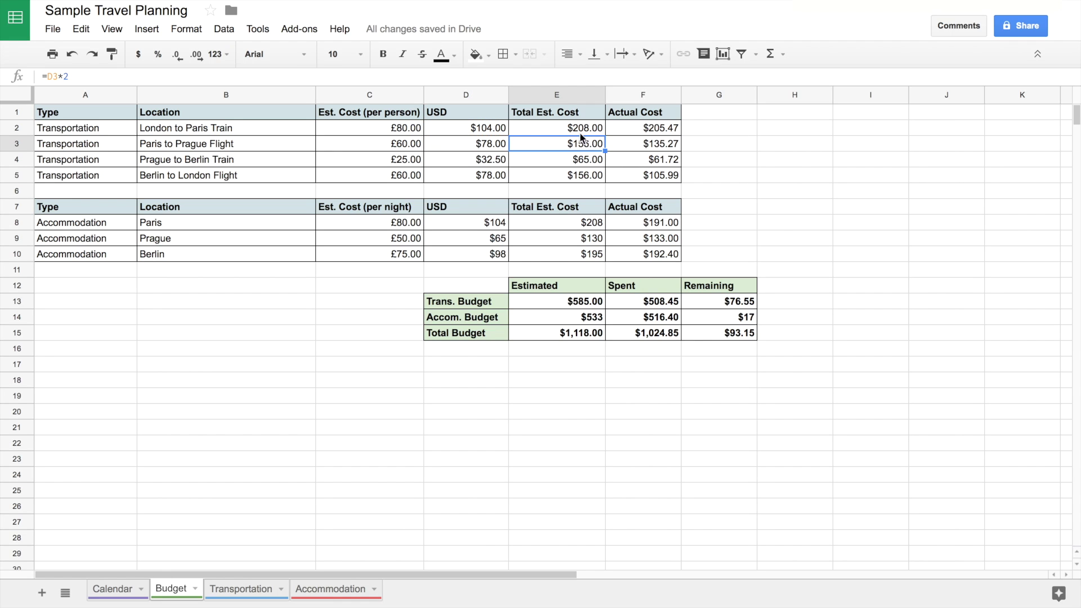
pyautogui.click(669, 132)
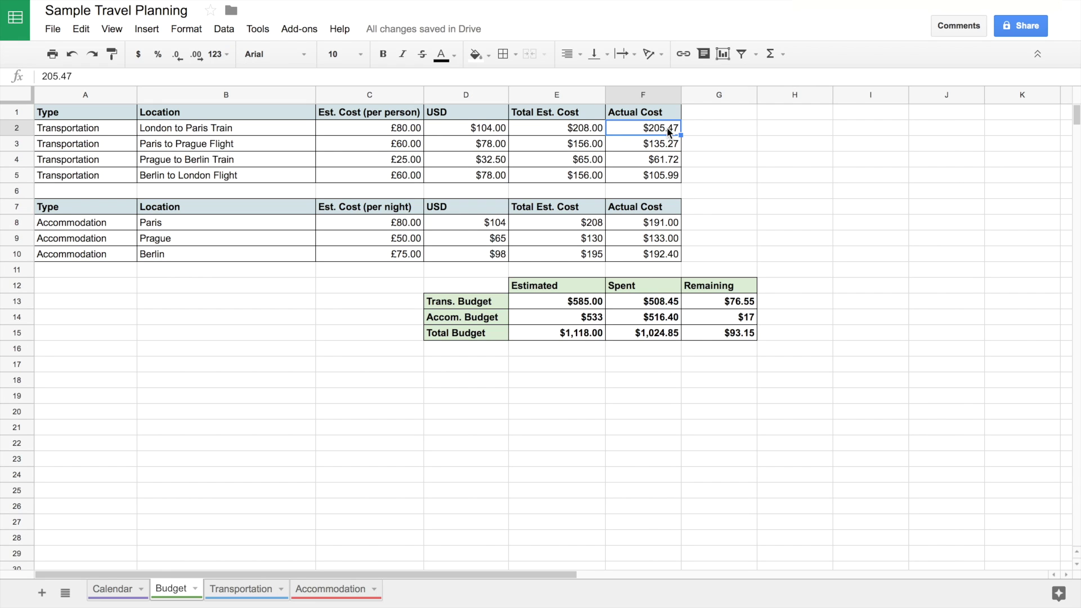
pyautogui.press('Down')
pyautogui.press('Down')
pyautogui.press('Down')
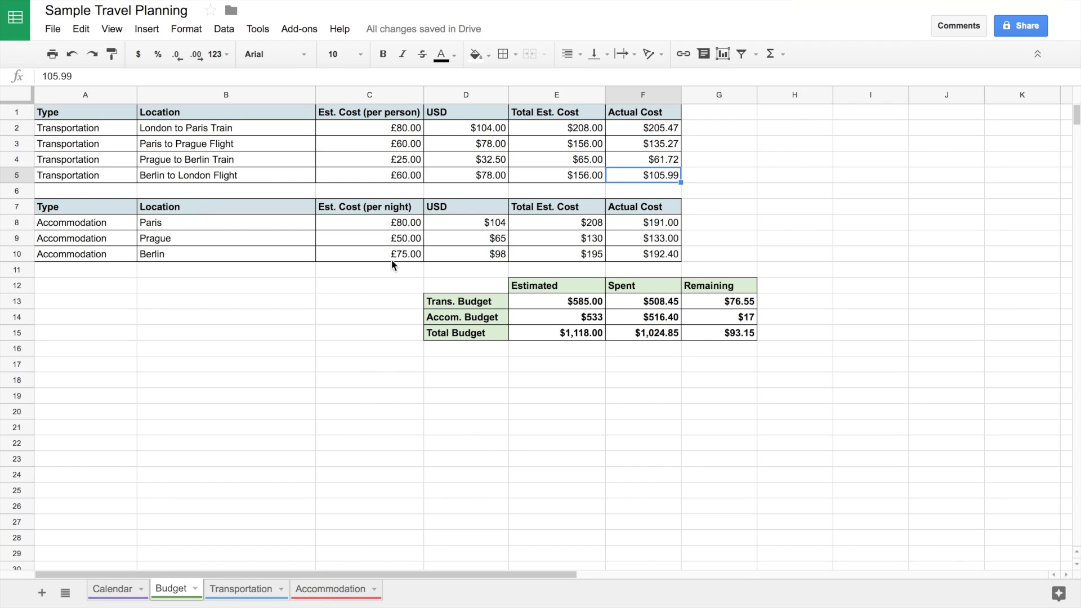
# - Enter =C8*1.3 in D8 to convert the Paris stay's pound price to dollars
pyautogui.click(481, 224)
pyautogui.write('=C8*1.3')
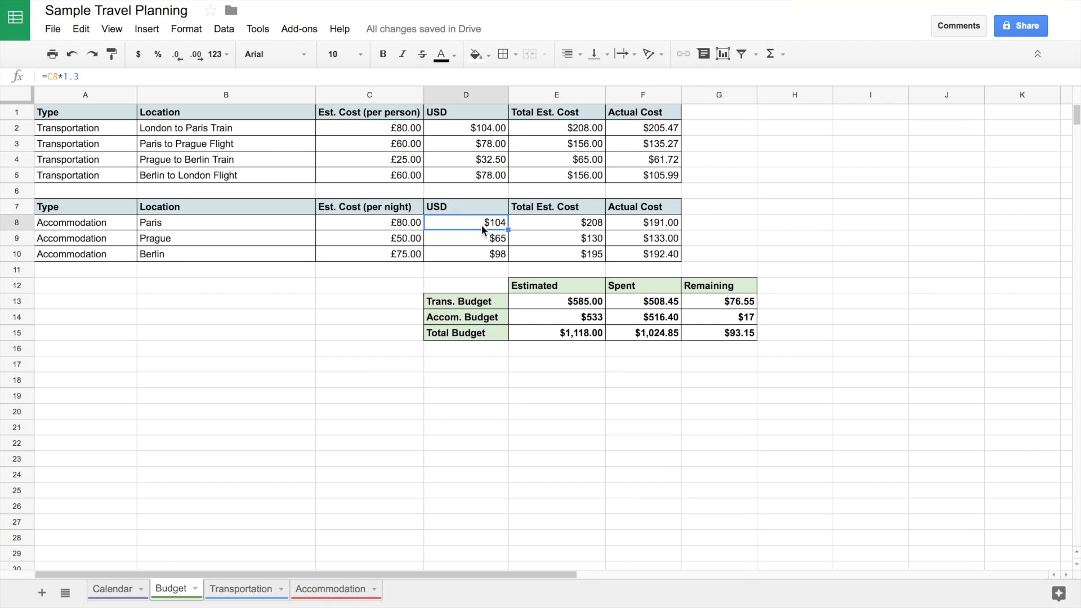
pyautogui.press('Return')
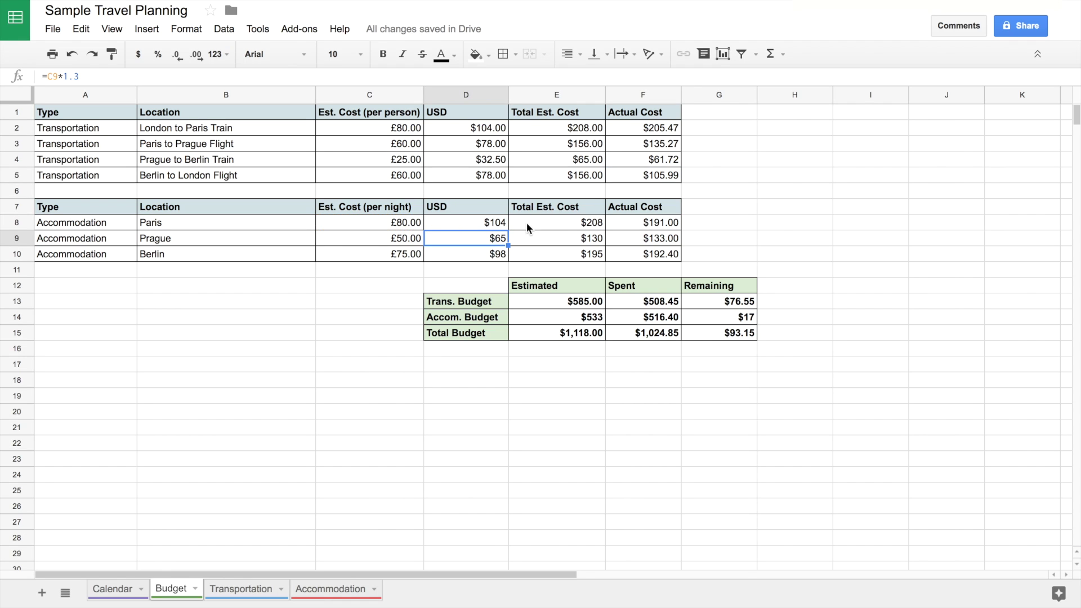
# - Review the doubled-cost formulas in E8, E9 and E10, including Berlin's =D10*2
pyautogui.click(586, 227)
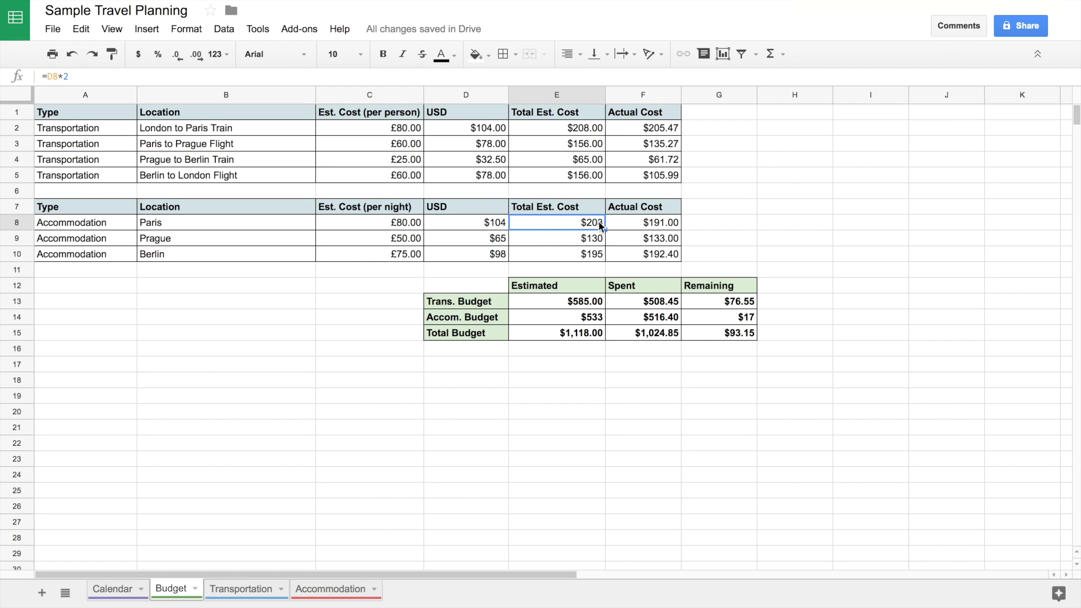
pyautogui.doubleClick(595, 226)
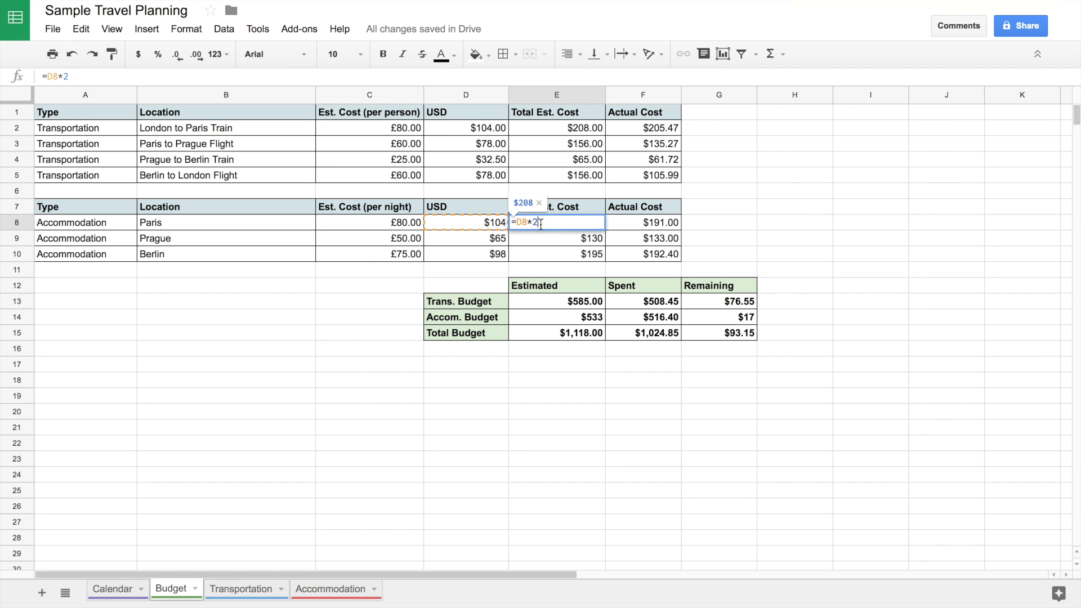
pyautogui.press('Return')
pyautogui.doubleClick(563, 245)
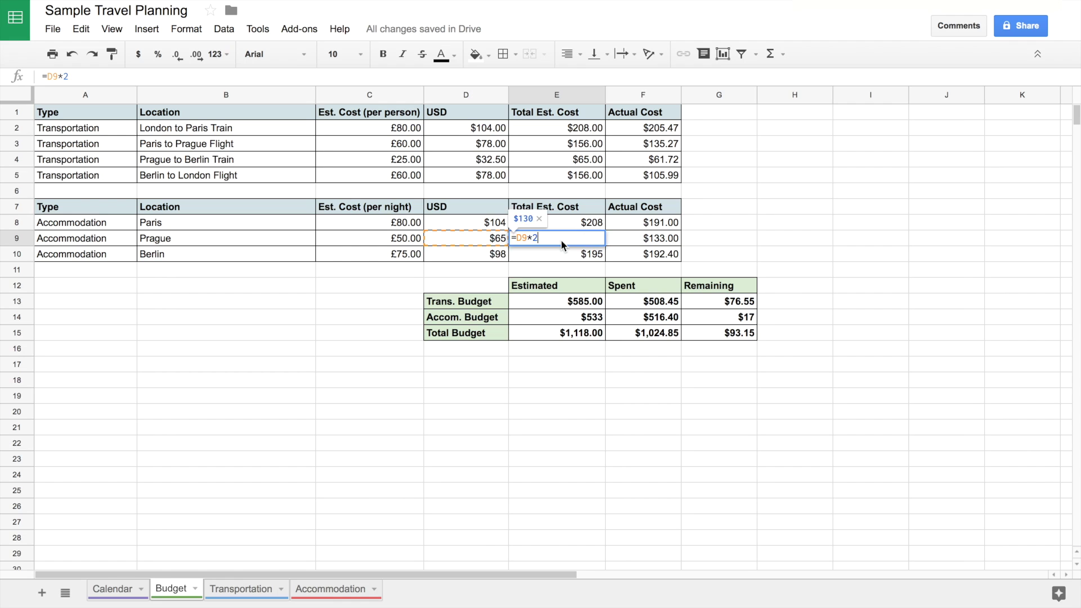
pyautogui.press('Return')
pyautogui.doubleClick(585, 256)
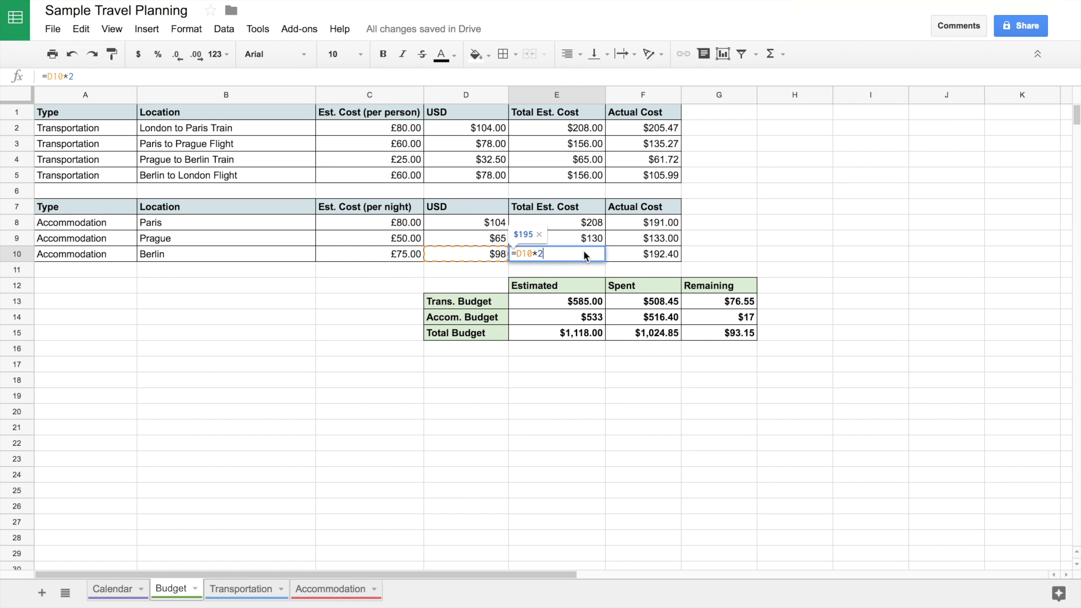
pyautogui.press('Return')
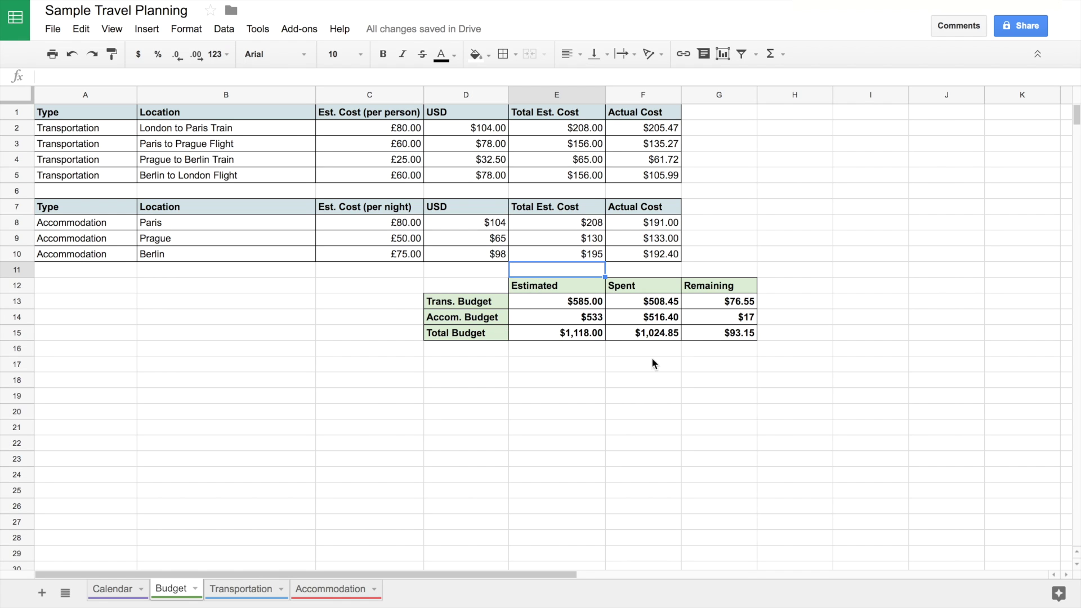
# - Set the Estimated sum formulas in E13–E15, ending with =sum(E13:E14) totalling $1,118.00
pyautogui.doubleClick(594, 304)
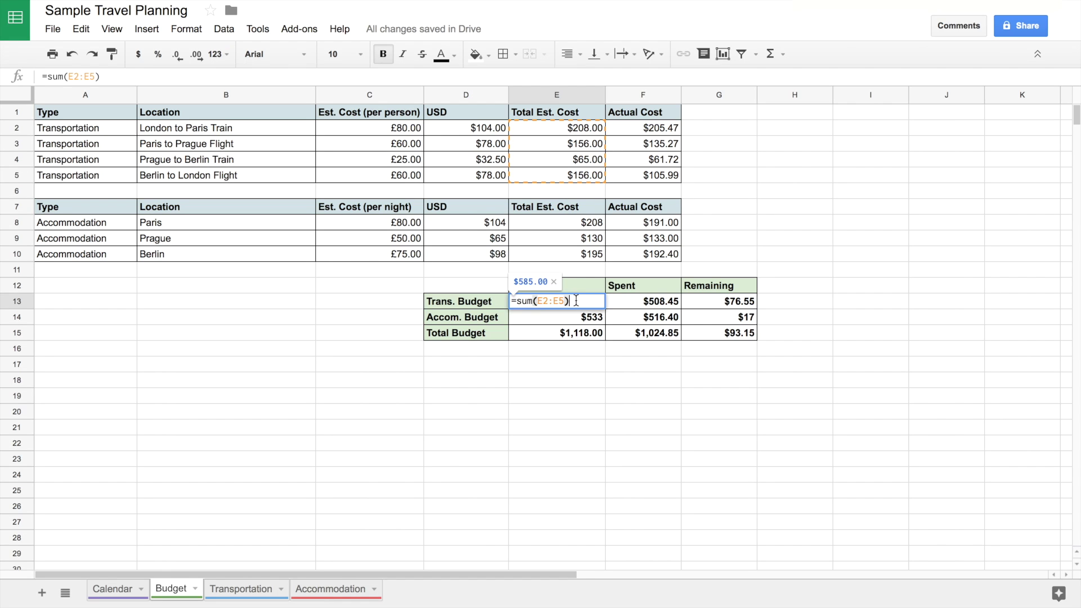
pyautogui.press('Return')
pyautogui.doubleClick(587, 322)
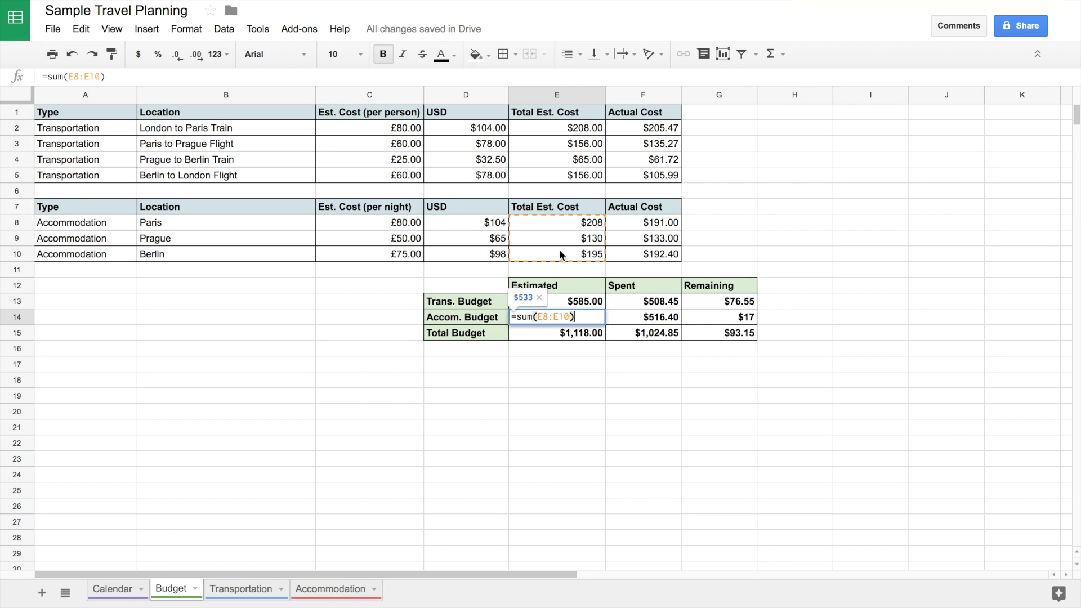
pyautogui.press('Return')
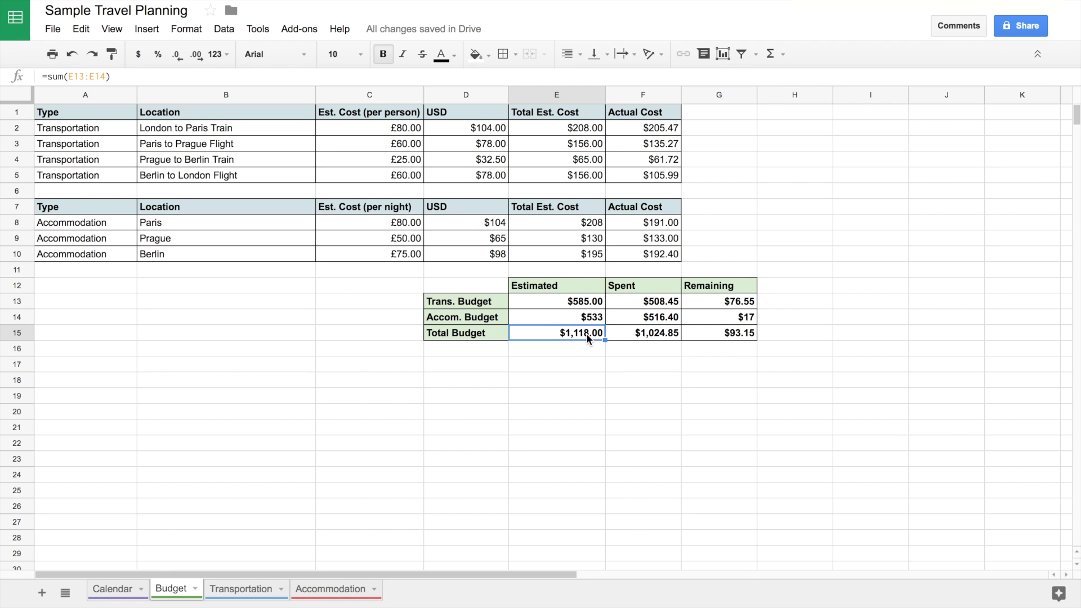
pyautogui.doubleClick(587, 337)
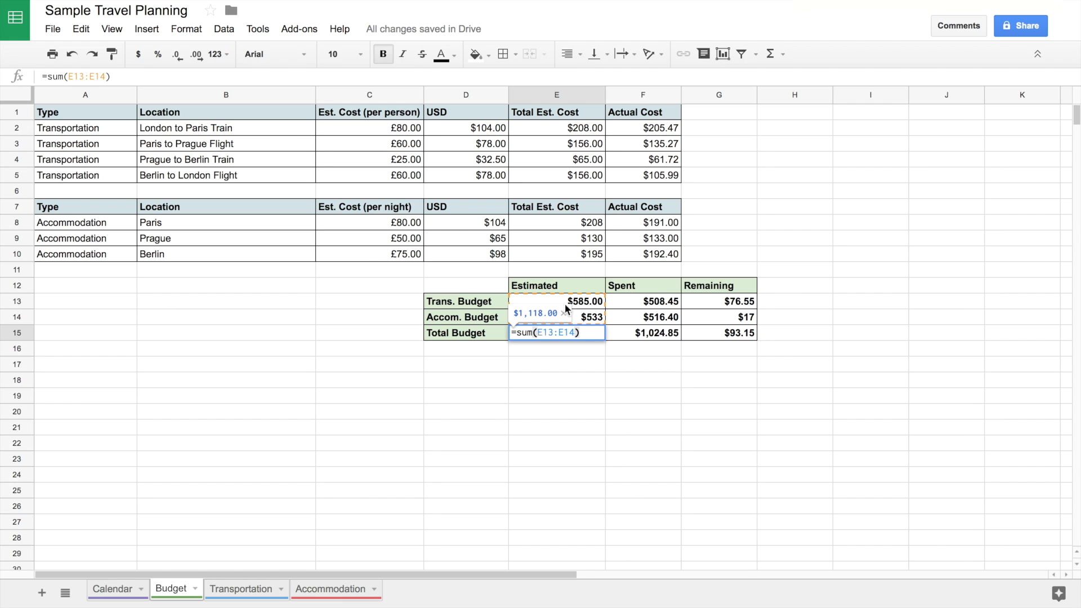
pyautogui.press('Return')
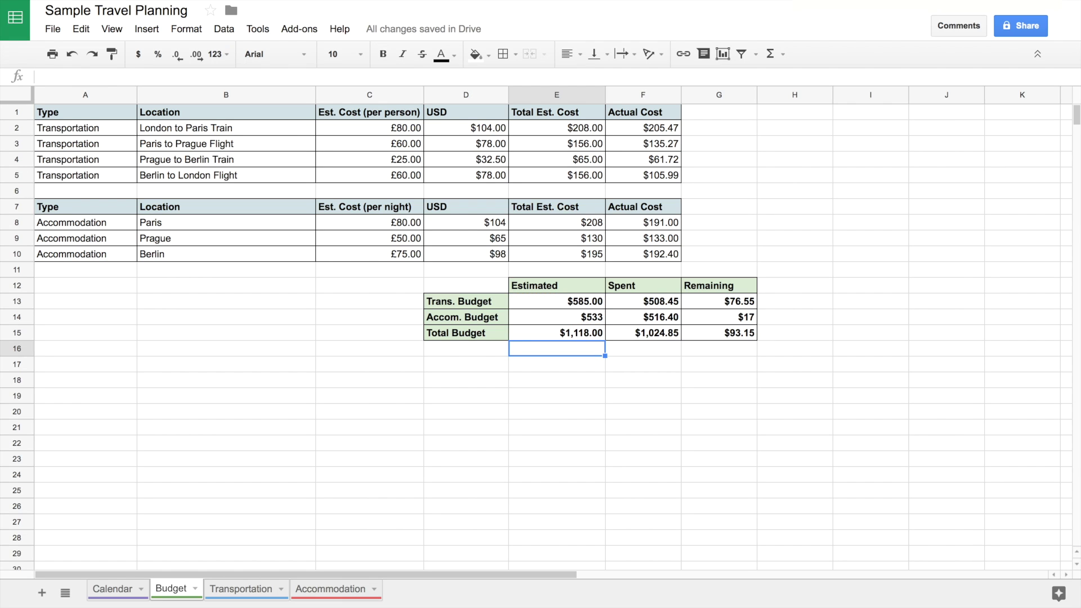
pyautogui.click(579, 336)
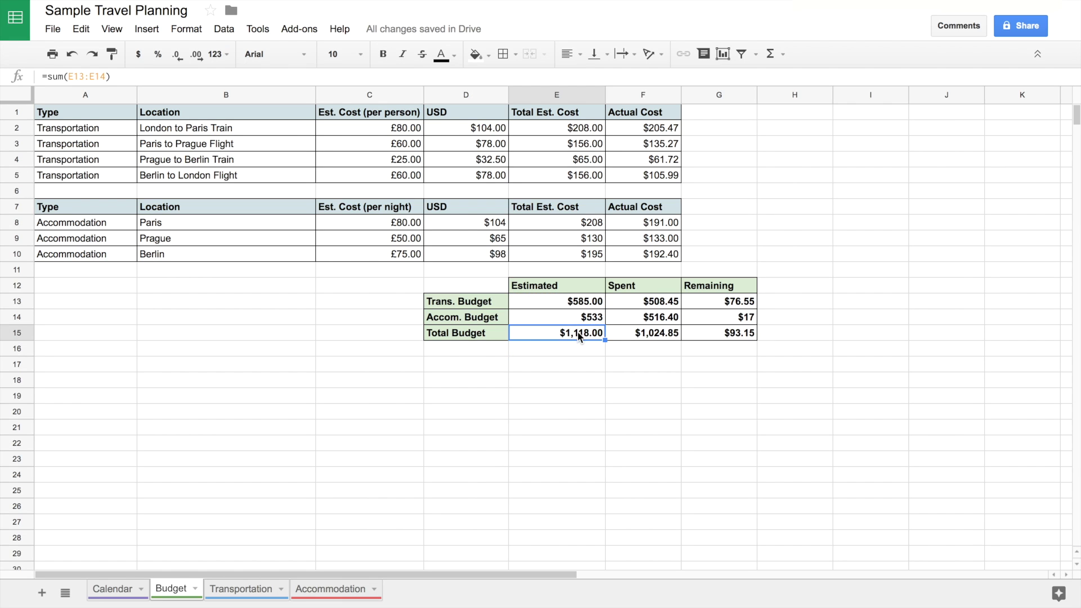
# - Enter Spent sums =sum(F2:F5), =sum(F8:F10) and =sum(F13:F14) in F13–F15
pyautogui.doubleClick(660, 304)
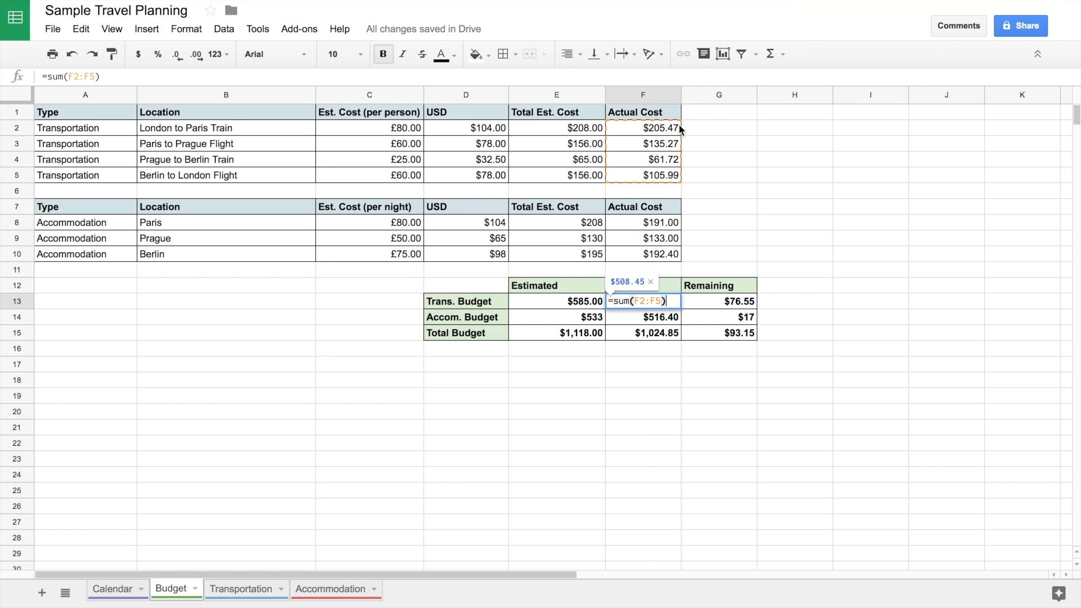
pyautogui.press('Return')
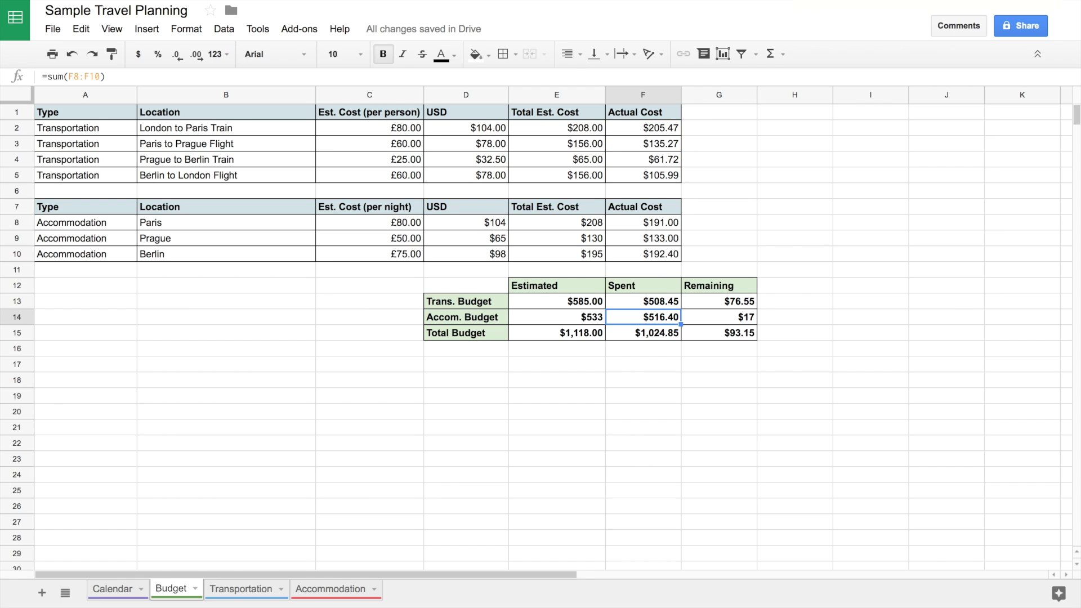
pyautogui.doubleClick(658, 322)
pyautogui.press('Return')
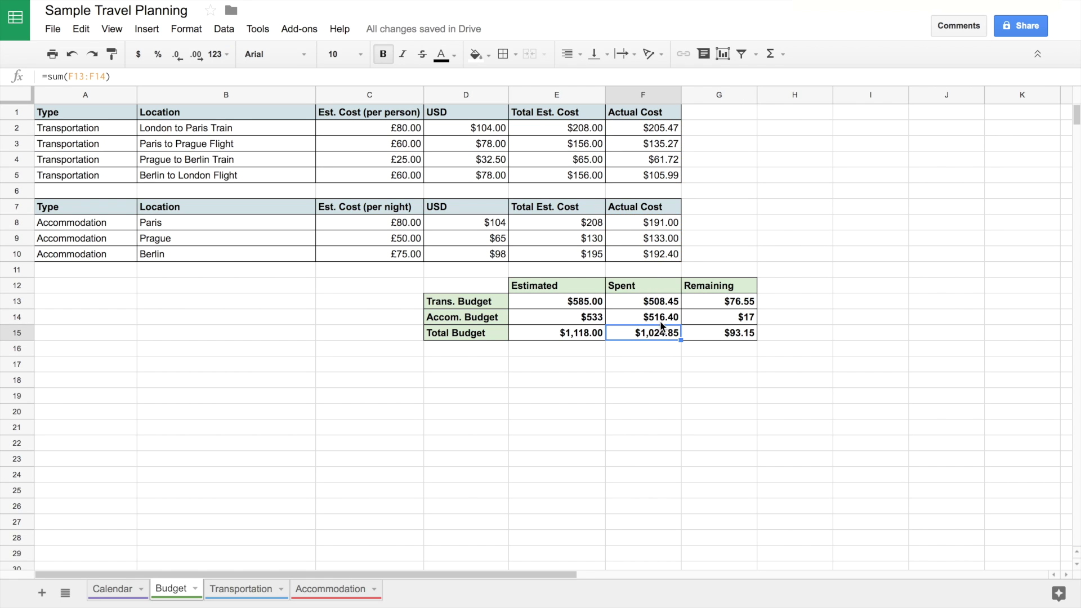
pyautogui.doubleClick(664, 334)
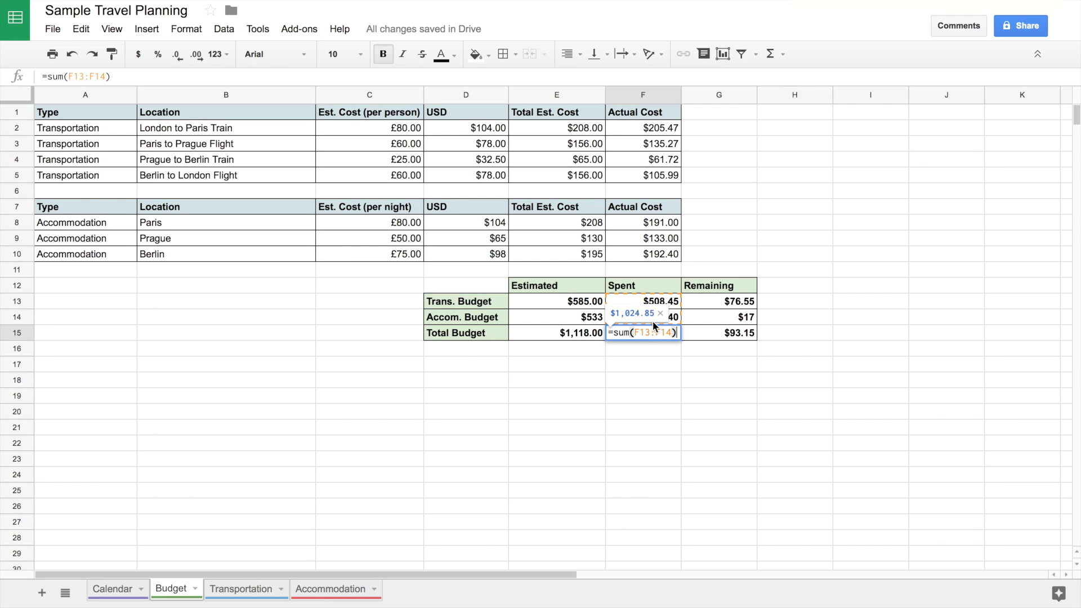
pyautogui.press('Return')
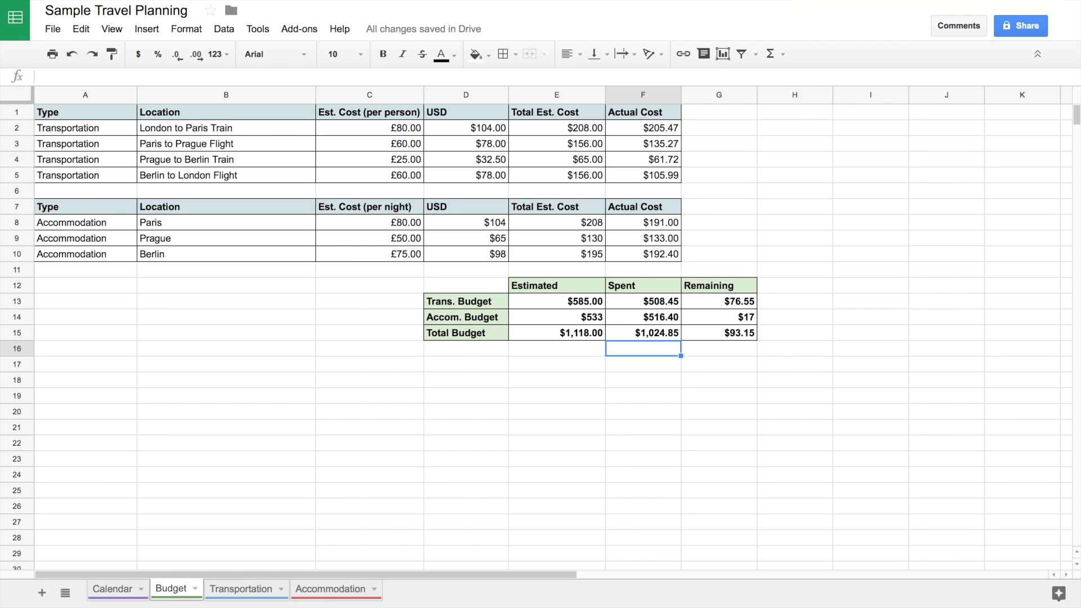
# - Enter =E13-F13, =E14-F14 and =E15-F15 in G13–G15, then show the Transportation sheet
pyautogui.click(741, 305)
pyautogui.doubleClick(748, 304)
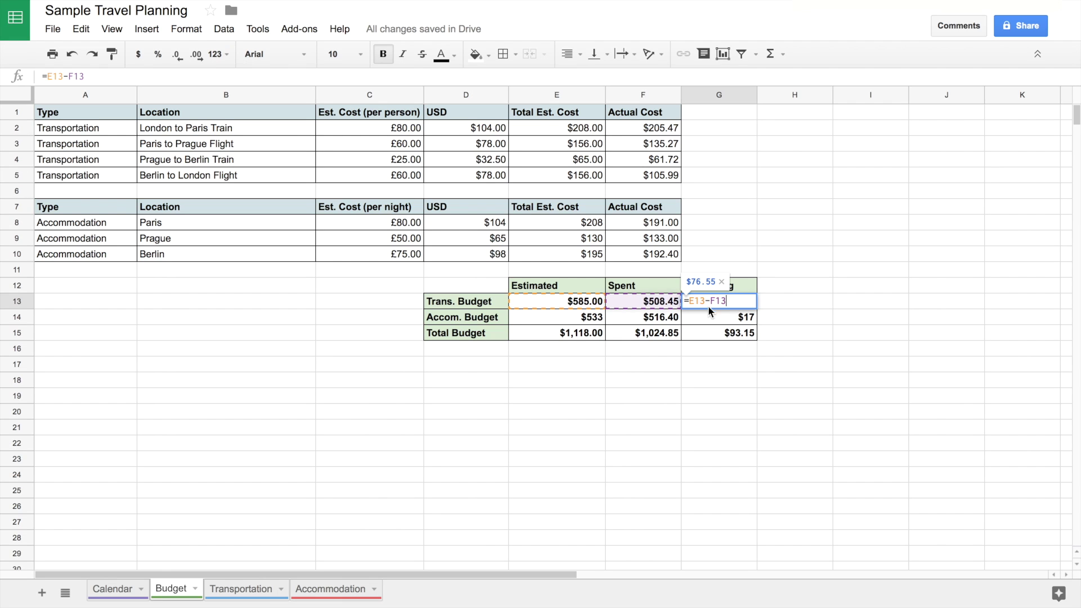
pyautogui.press('Return')
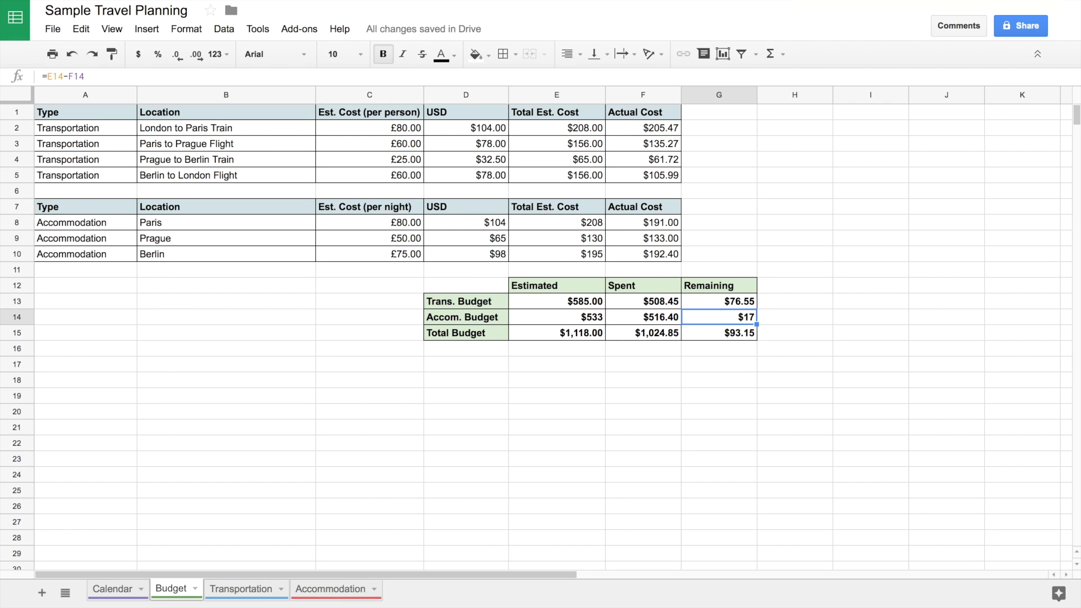
pyautogui.doubleClick(735, 319)
pyautogui.press('Return')
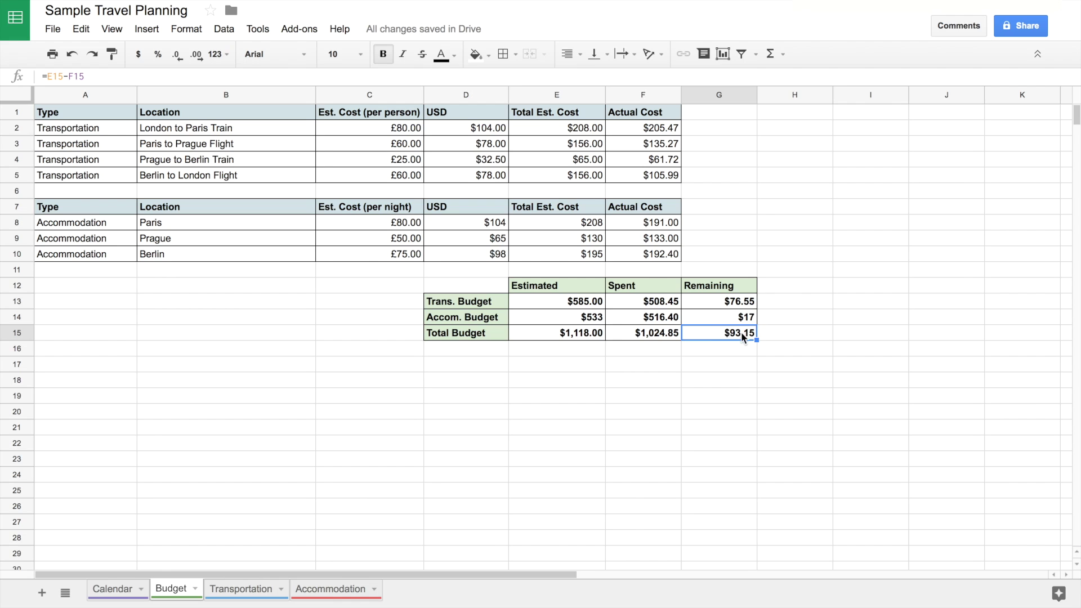
pyautogui.doubleClick(708, 330)
pyautogui.press('Return')
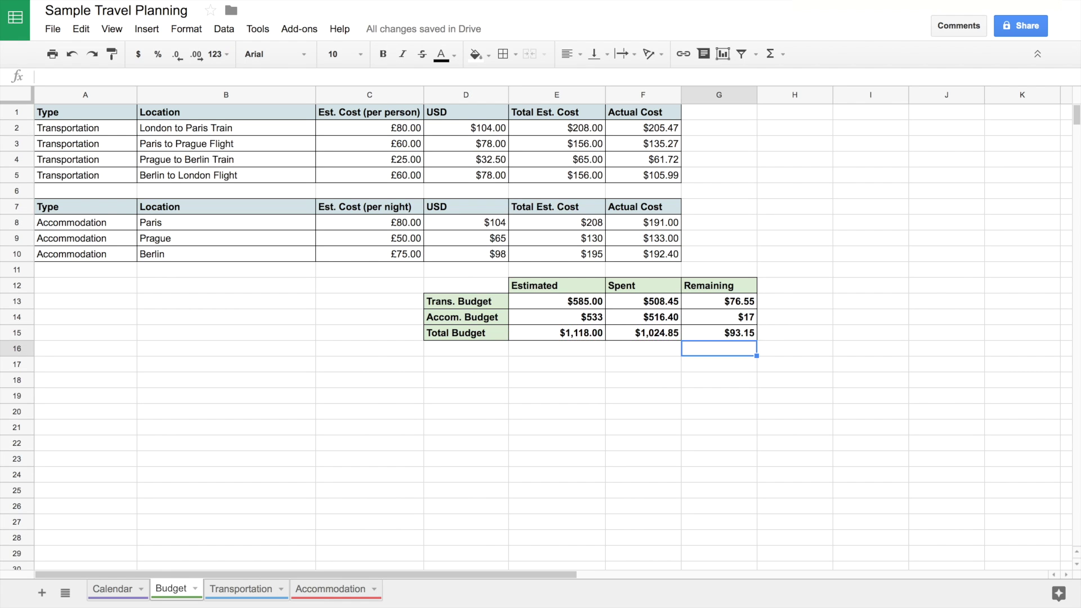
pyautogui.hotkey('ctrl', 'Home')
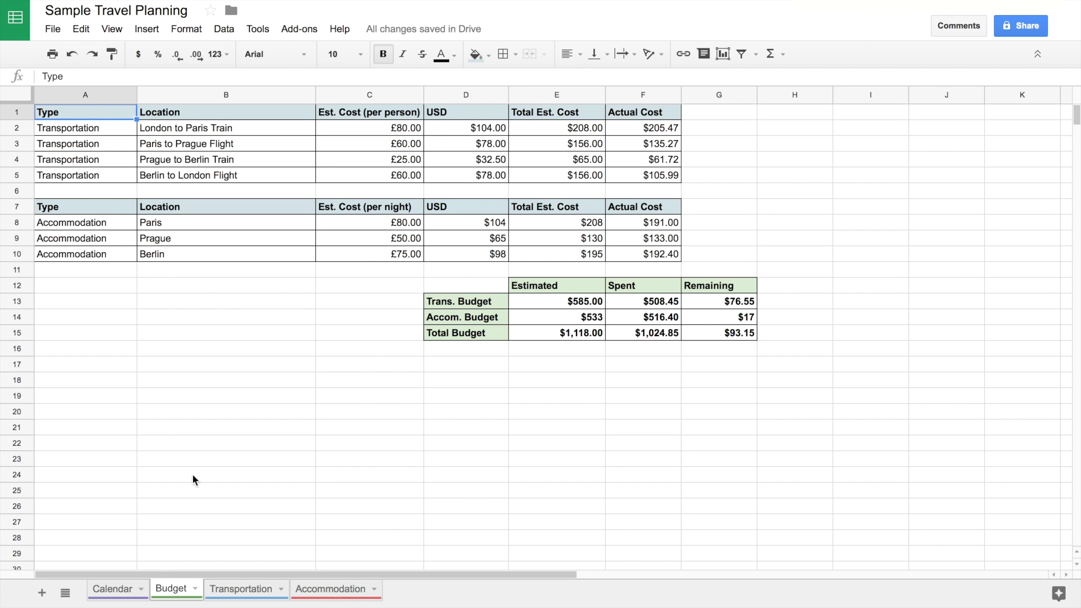
pyautogui.click(249, 591)
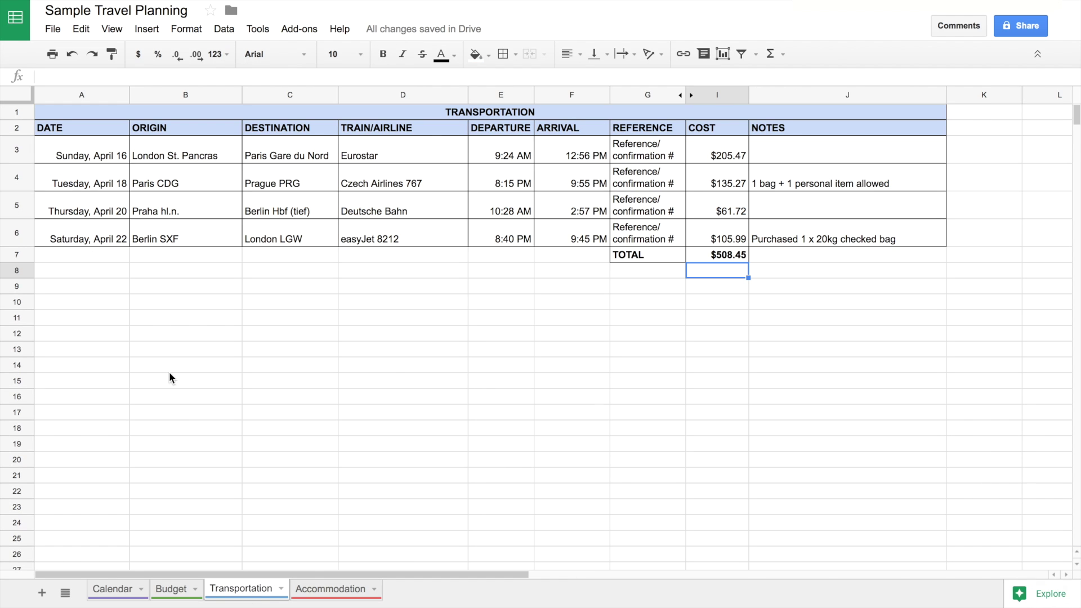
pyautogui.click(85, 112)
pyautogui.click(128, 591)
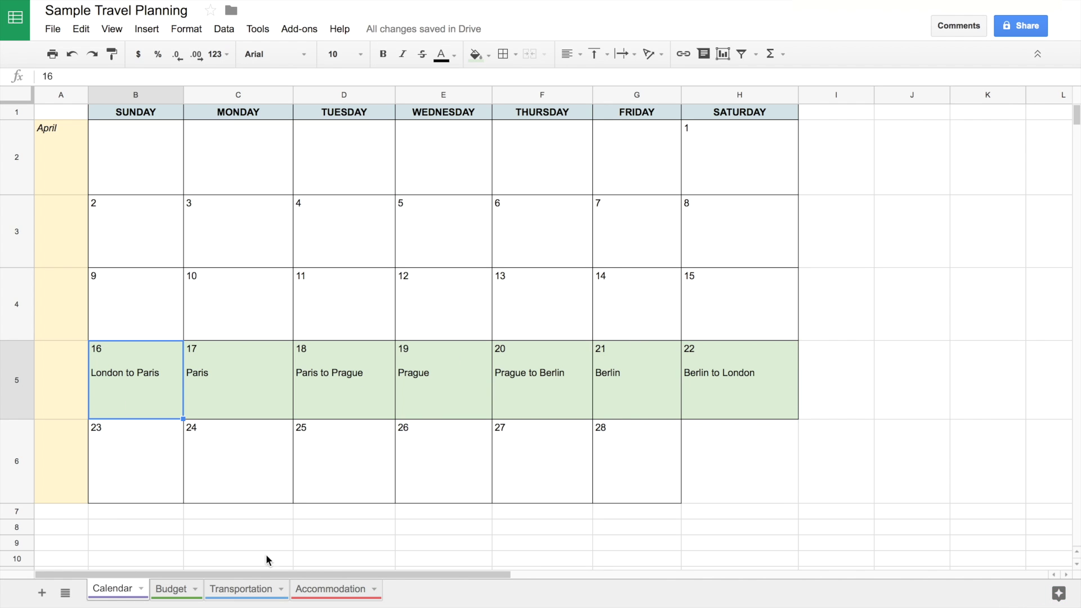
pyautogui.click(250, 588)
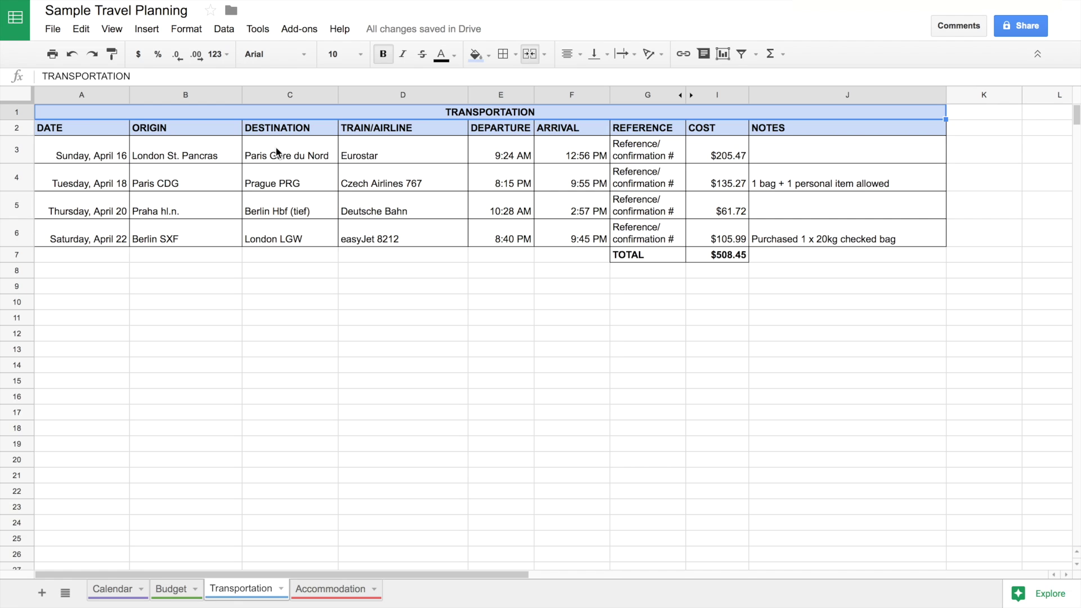
pyautogui.hotkey('ctrl', 'shift', 'Down')
pyautogui.click(61, 126)
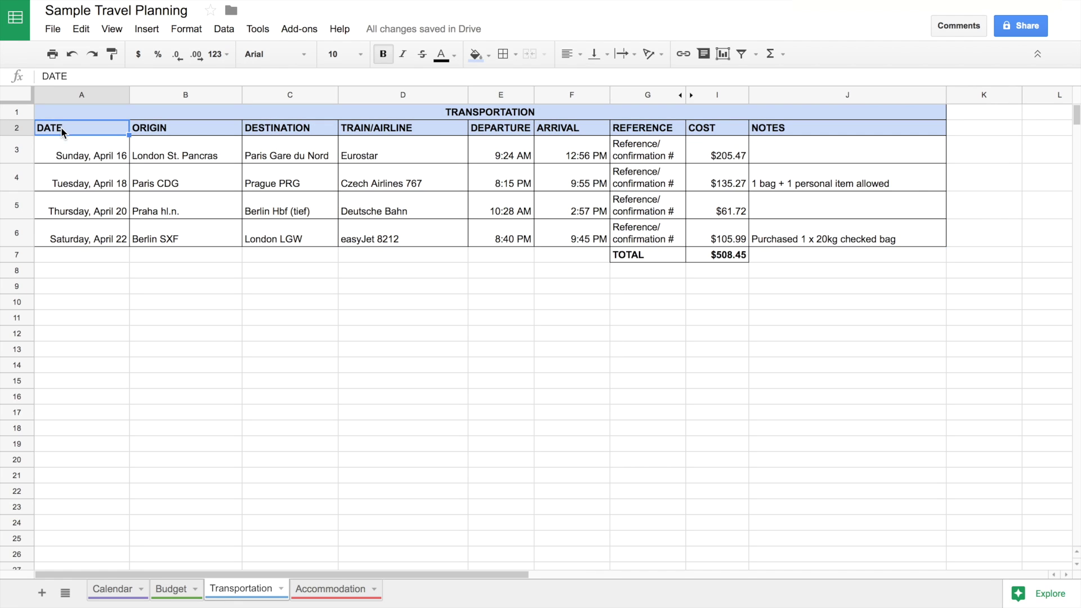
pyautogui.click(161, 127)
pyautogui.click(296, 130)
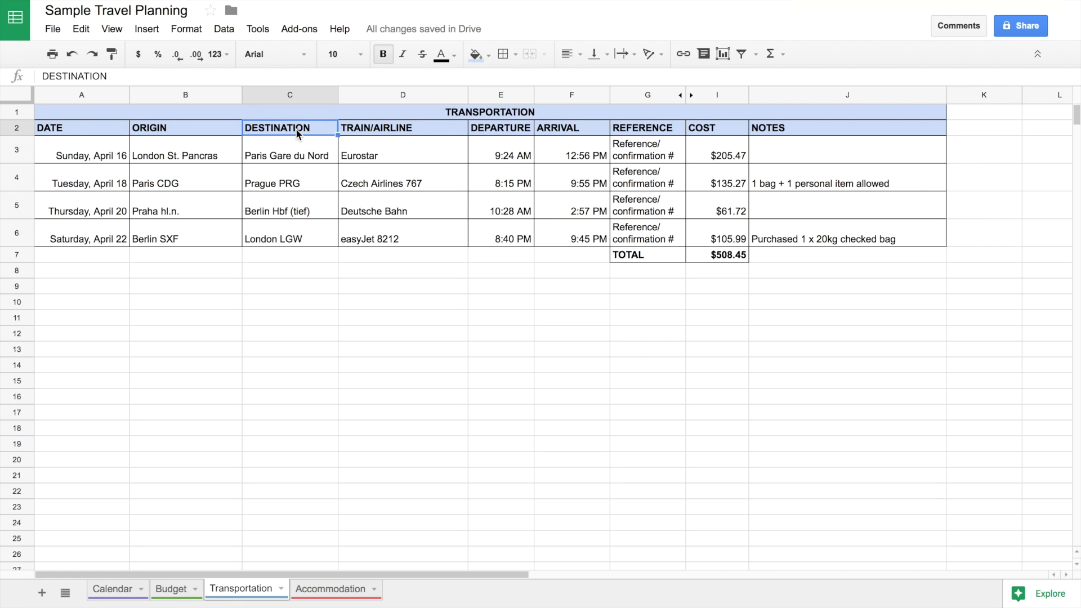
pyautogui.click(427, 129)
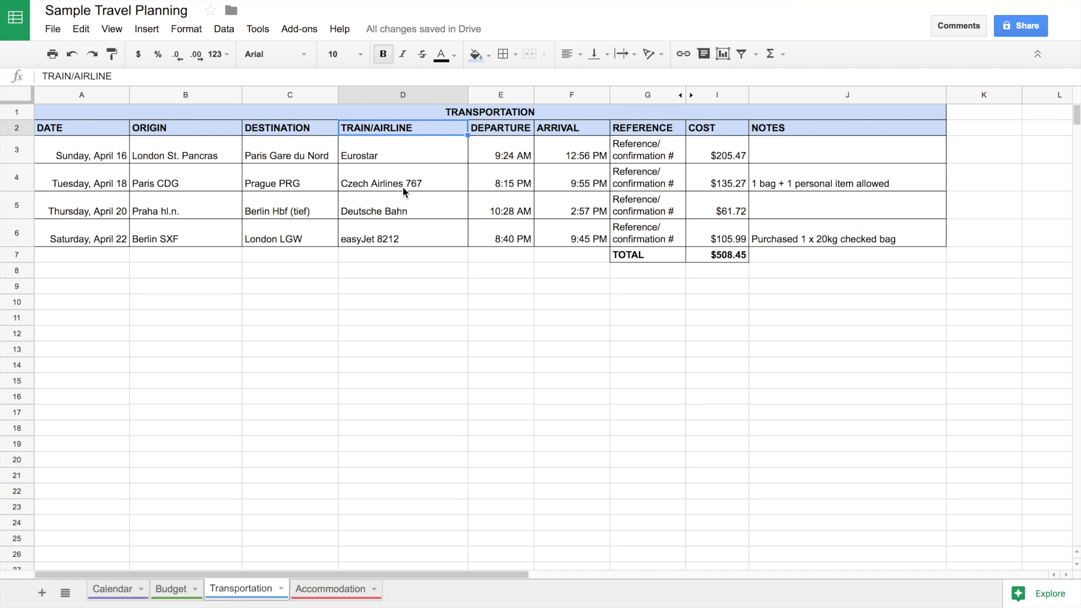
pyautogui.click(500, 133)
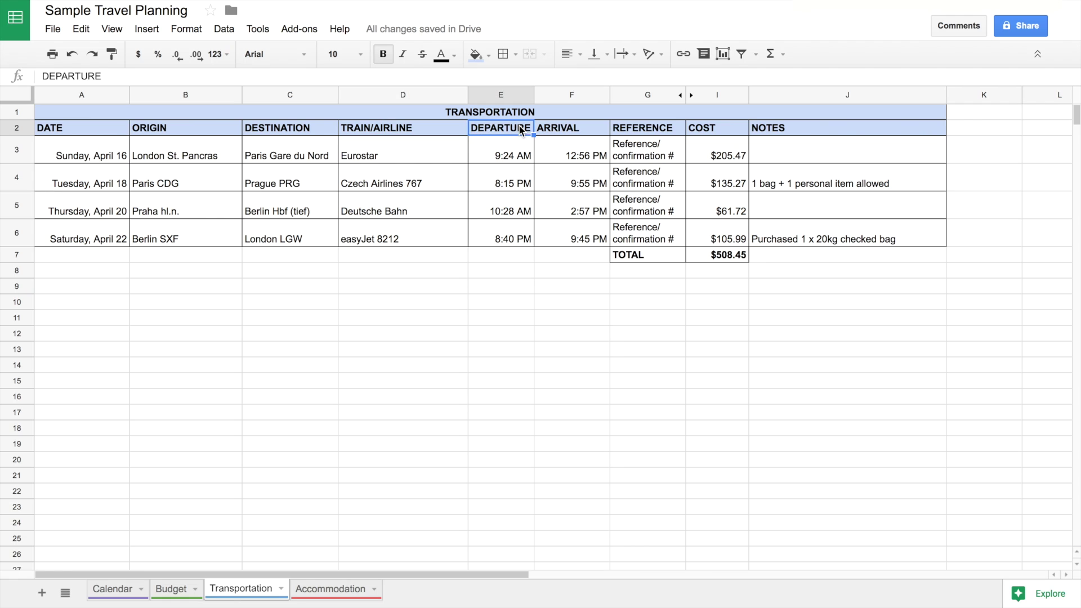
pyautogui.click(582, 128)
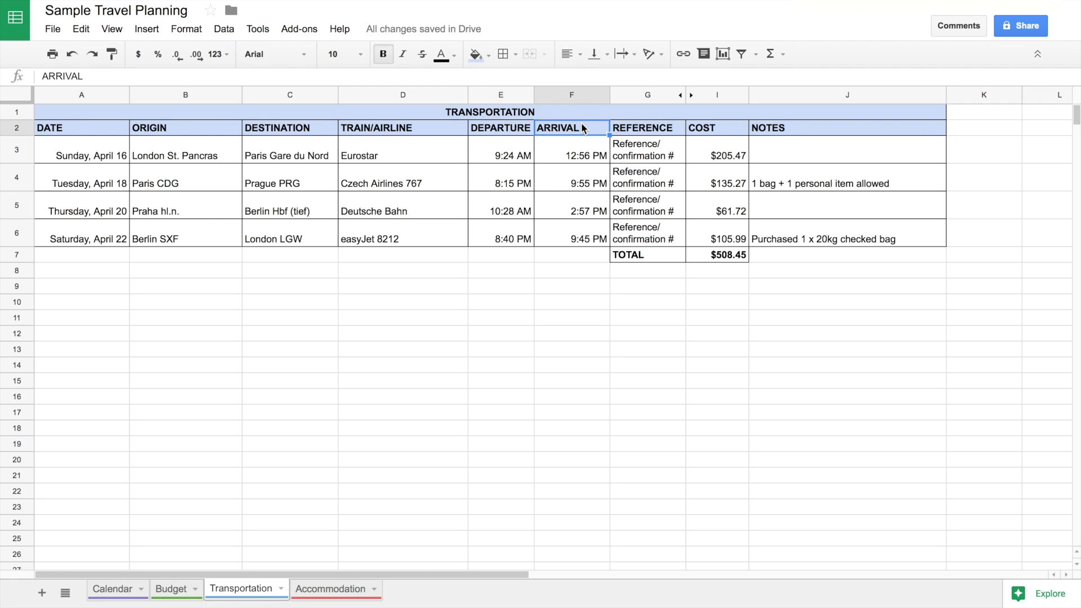
pyautogui.click(672, 128)
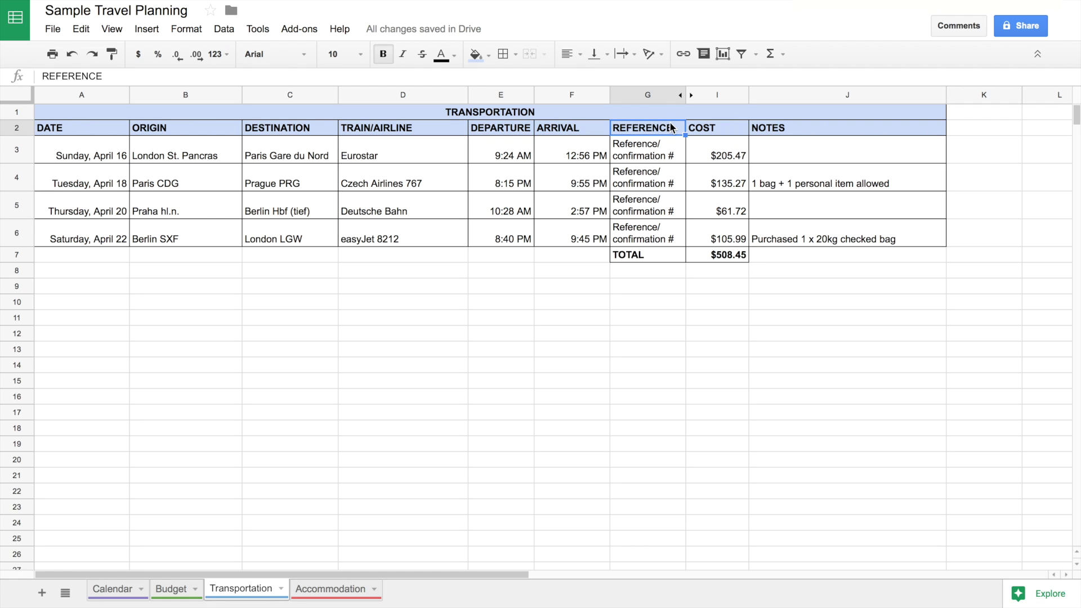
pyautogui.click(729, 132)
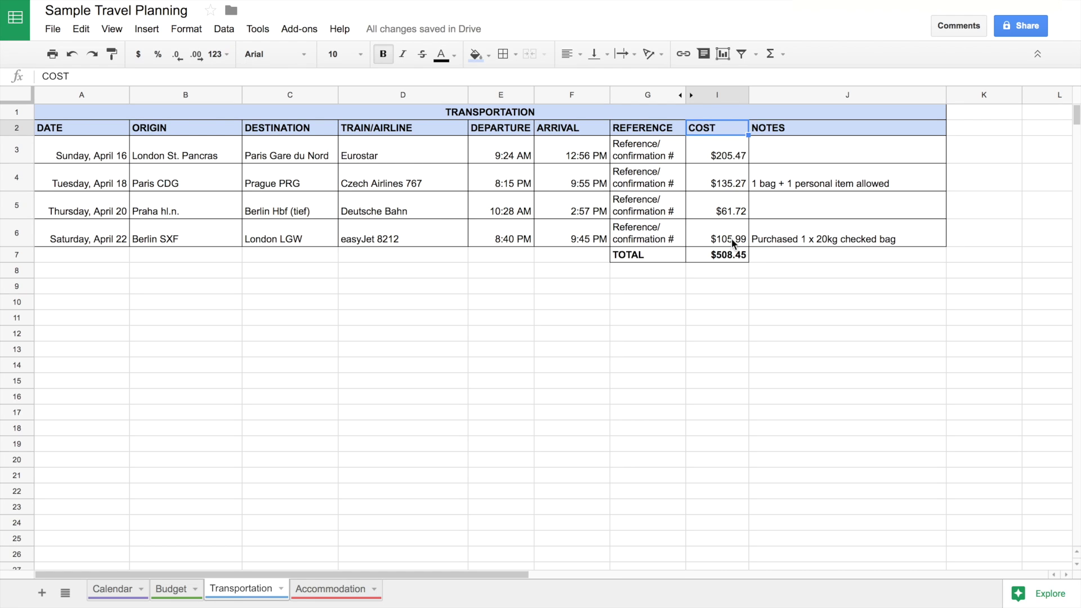
pyautogui.click(792, 131)
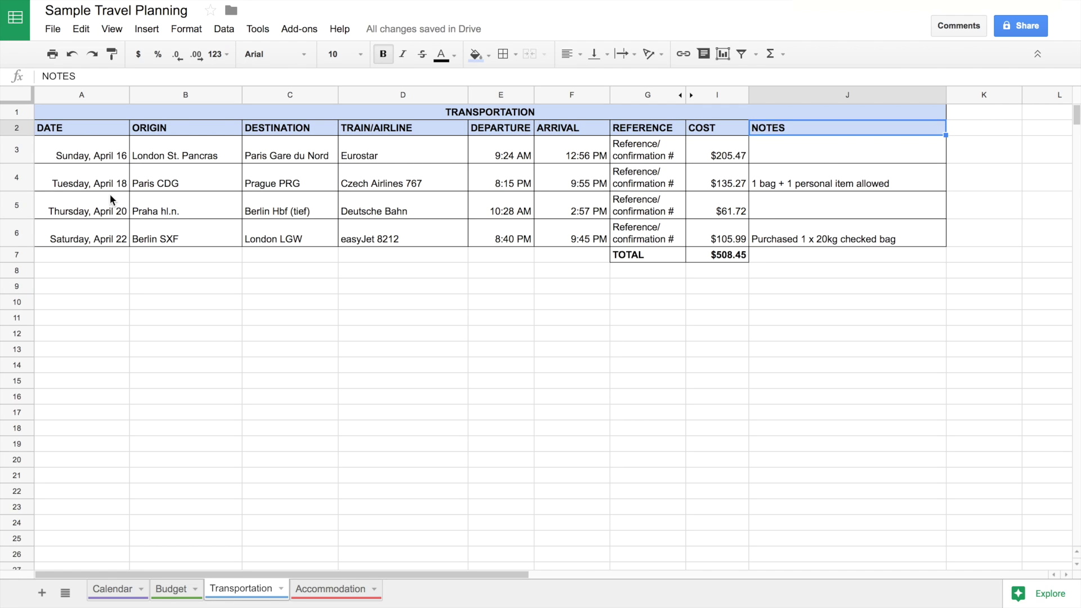
pyautogui.click(90, 184)
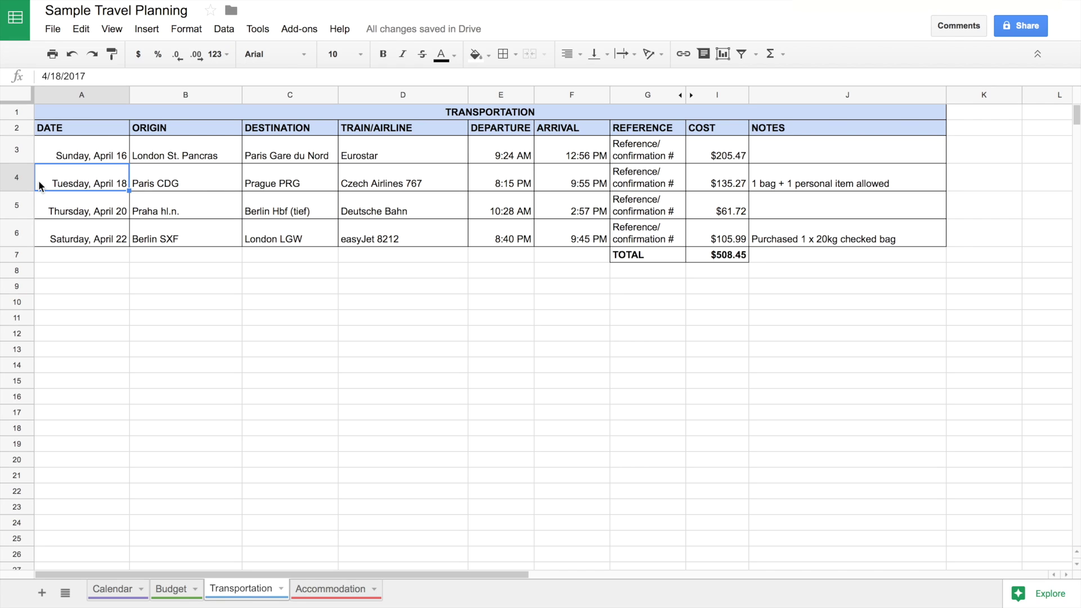
# - Review the Paris CDG to Prague Czech Airlines flight: 8:15–9:55 PM, $135.27
pyautogui.click(206, 184)
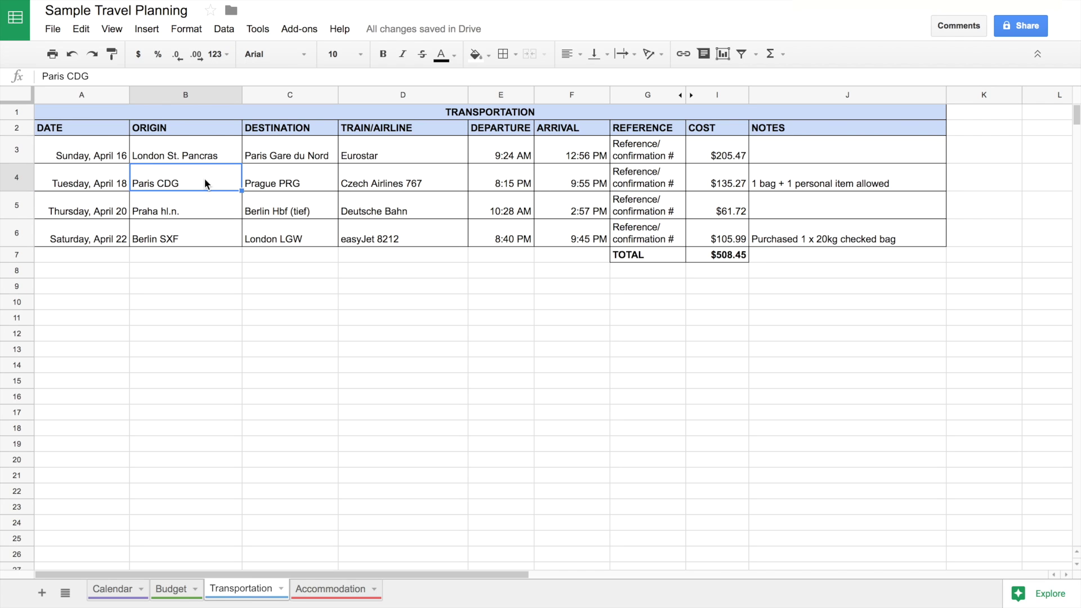
pyautogui.click(286, 186)
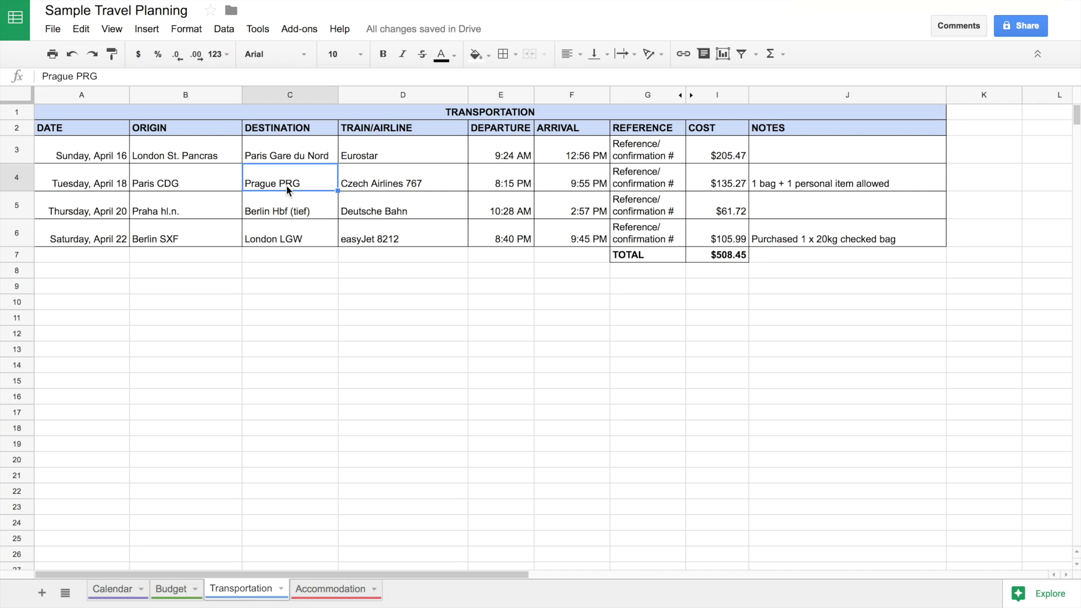
pyautogui.click(437, 186)
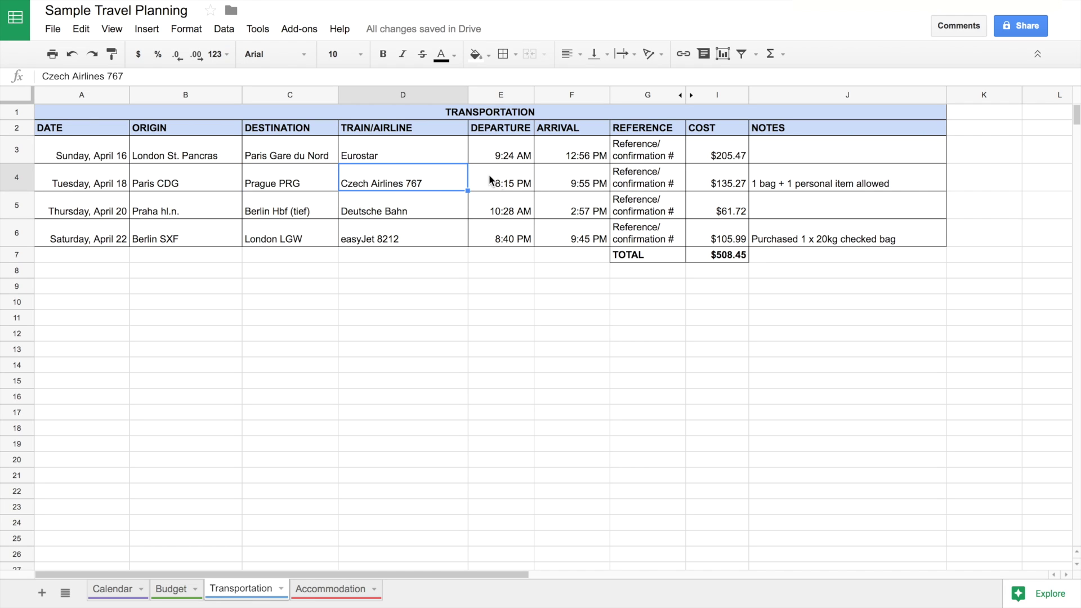
pyautogui.click(510, 181)
pyautogui.click(581, 185)
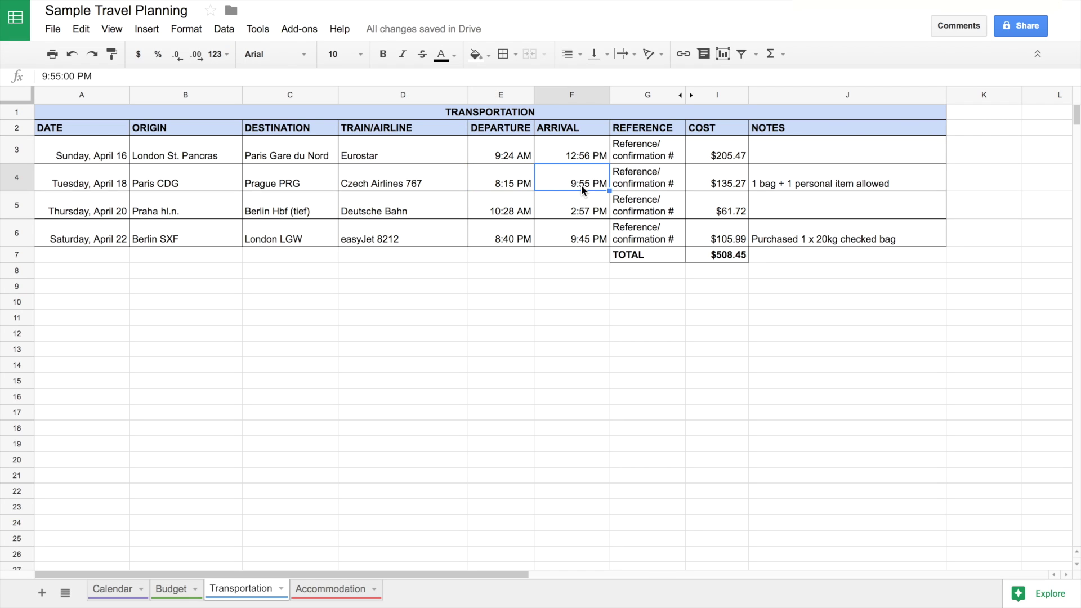
pyautogui.click(645, 187)
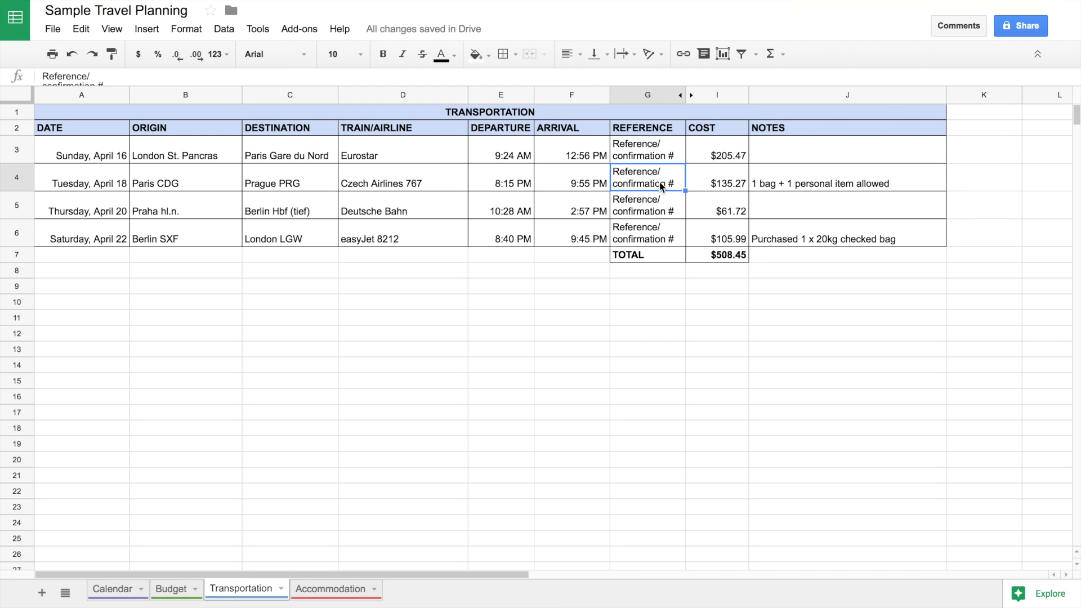
pyautogui.click(720, 182)
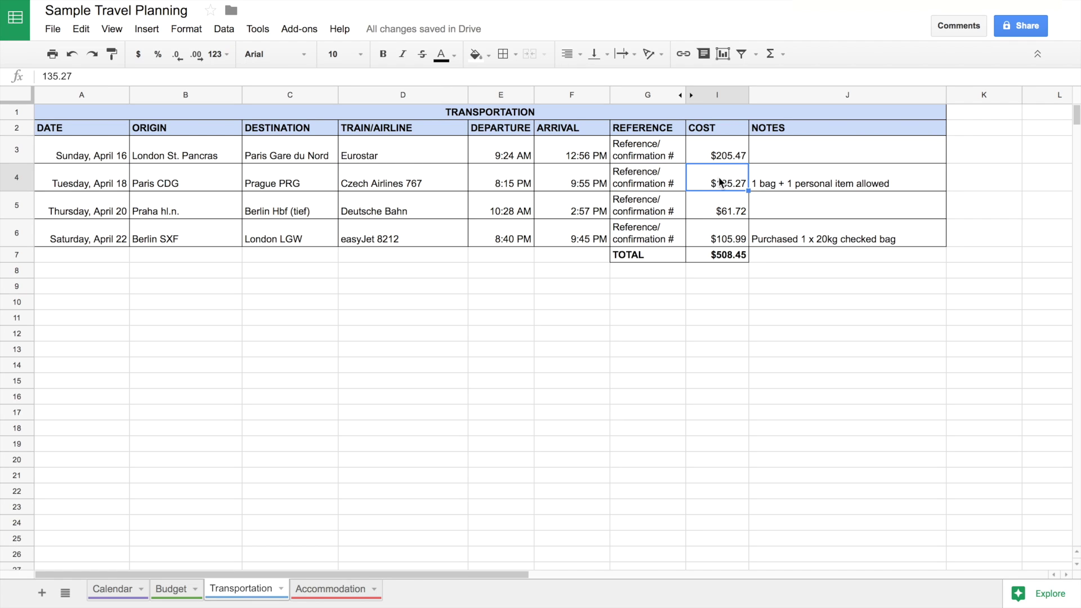
# - Read the baggage notes for the flights, then show the Accommodation sheet
pyautogui.click(892, 181)
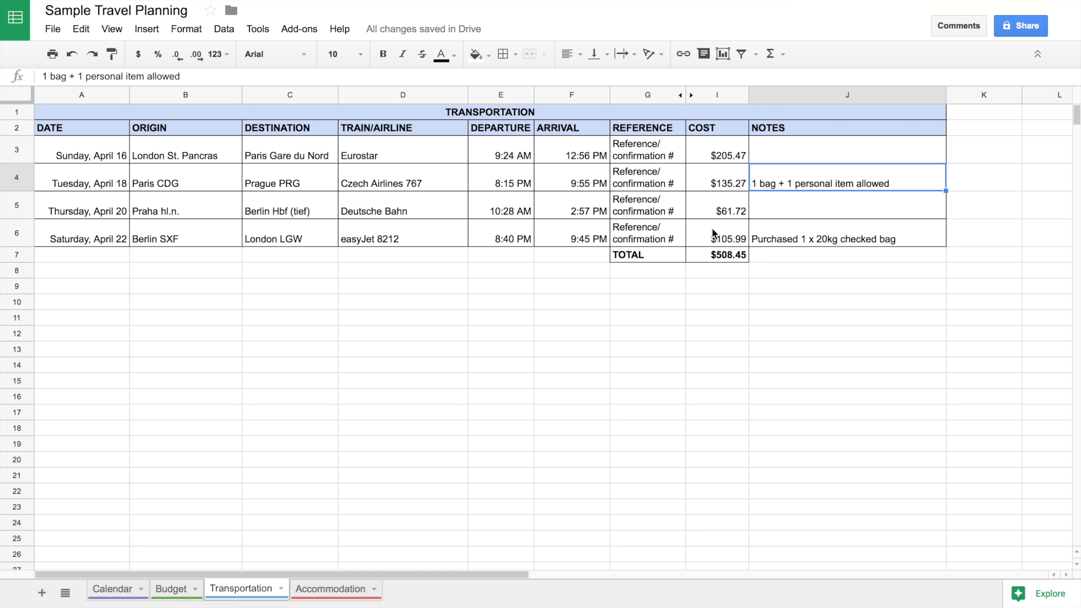
pyautogui.click(901, 240)
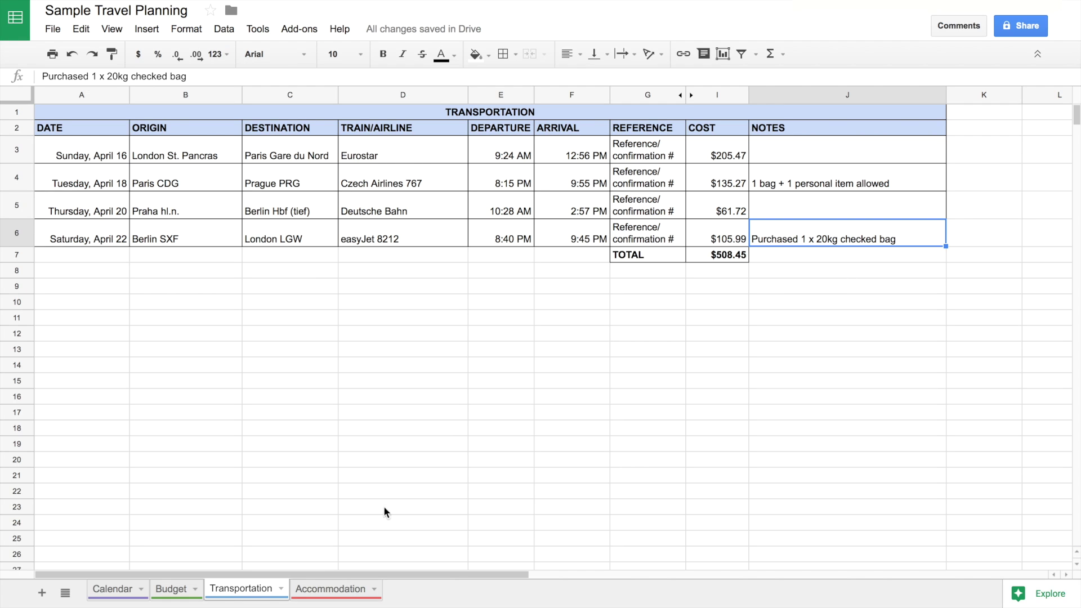
pyautogui.click(326, 589)
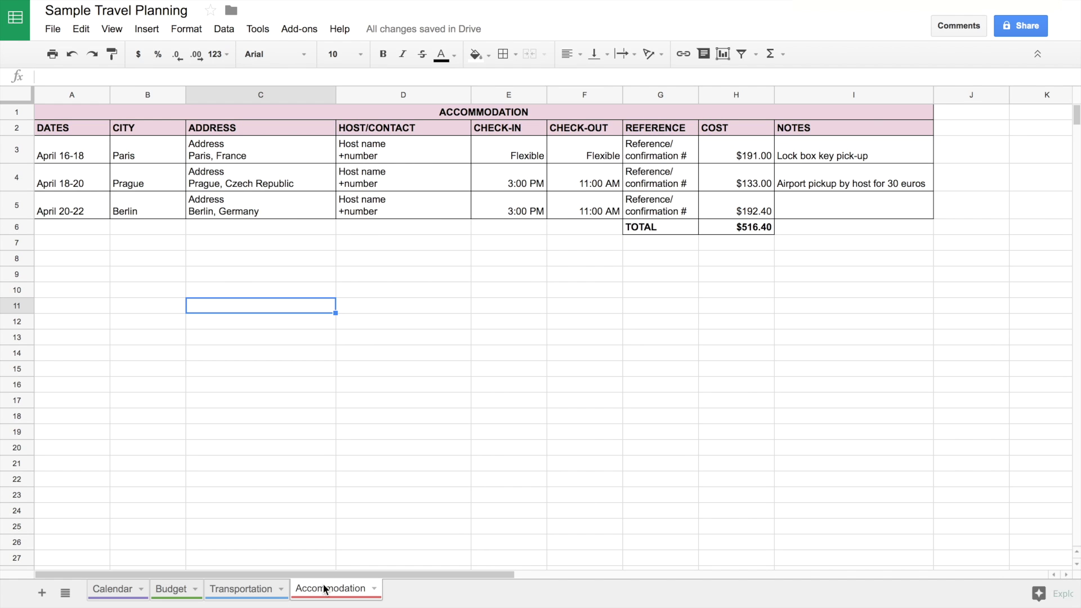
pyautogui.click(87, 126)
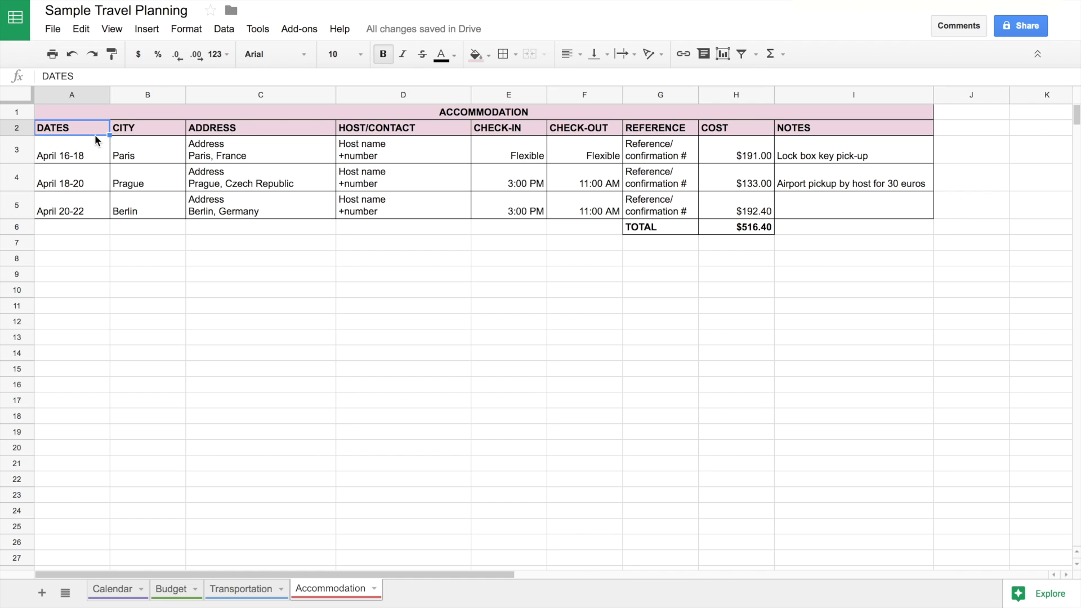
pyautogui.click(153, 131)
pyautogui.click(257, 131)
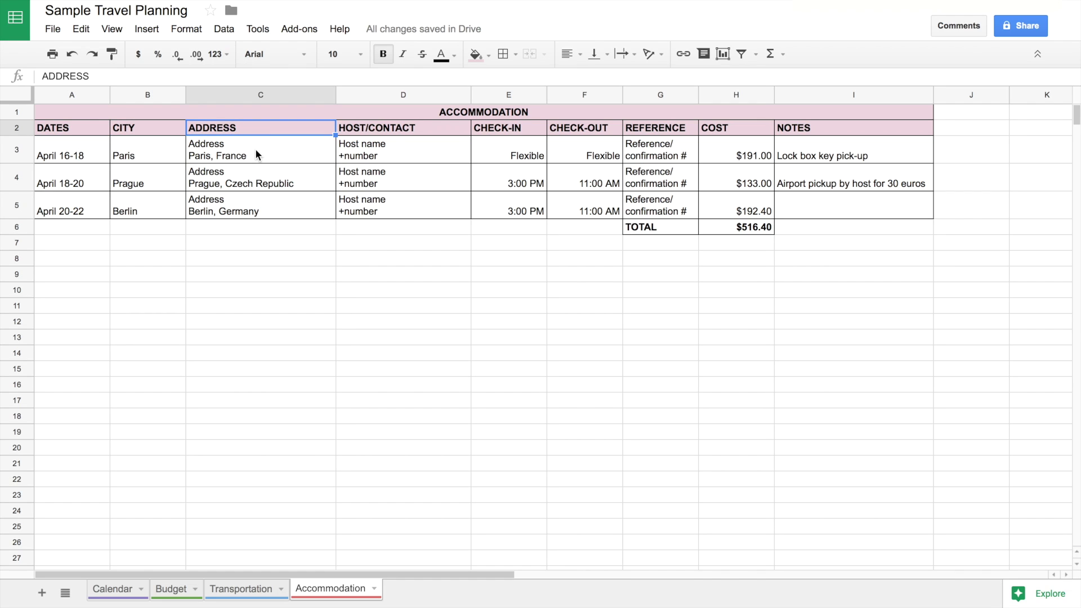
pyautogui.click(432, 123)
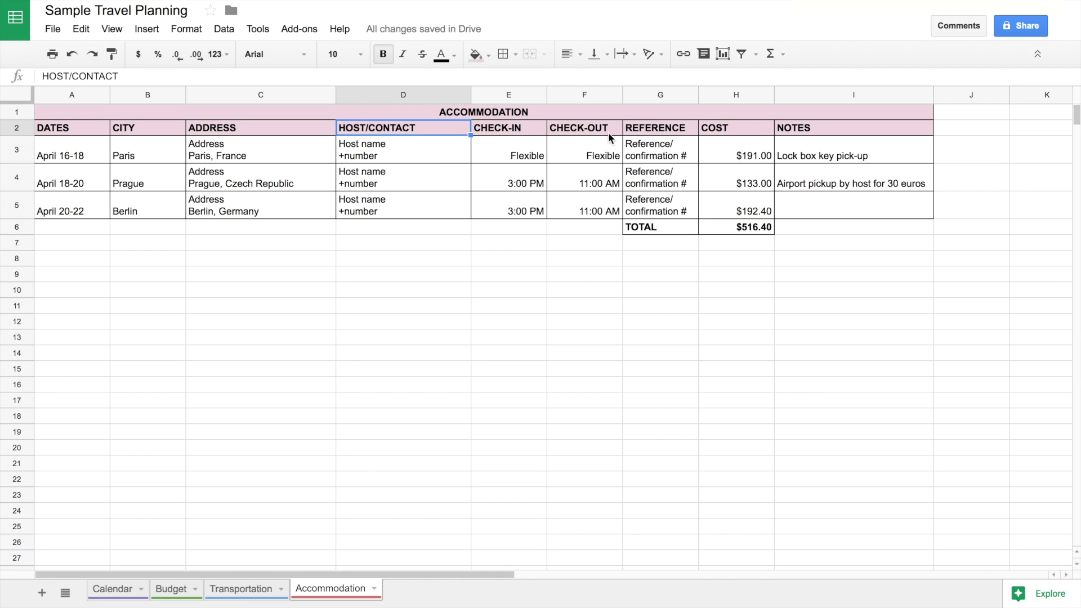
pyautogui.click(535, 130)
pyautogui.click(579, 130)
pyautogui.click(659, 134)
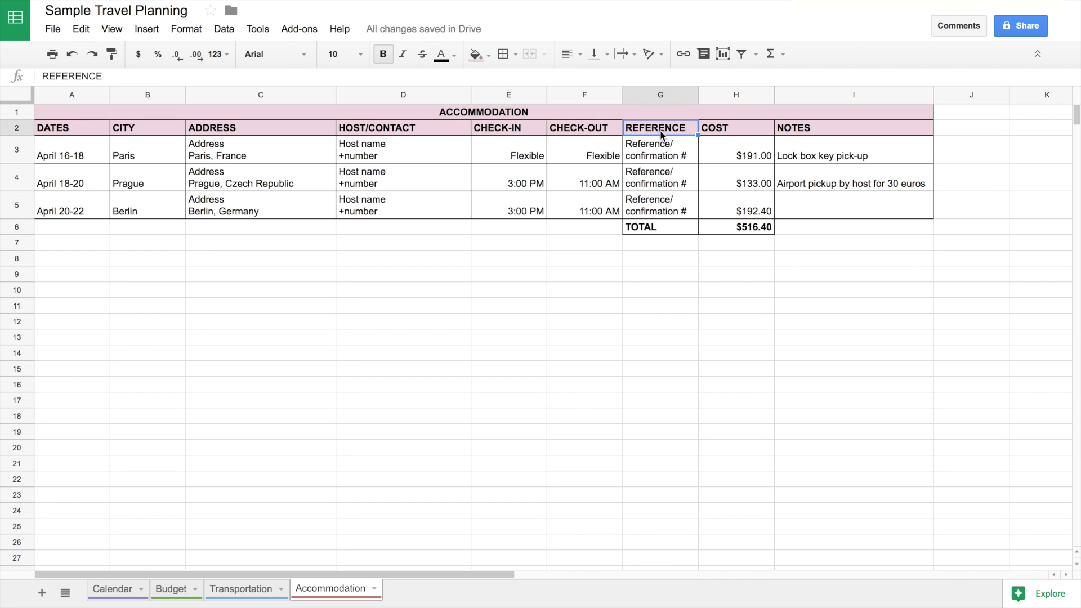
pyautogui.click(748, 134)
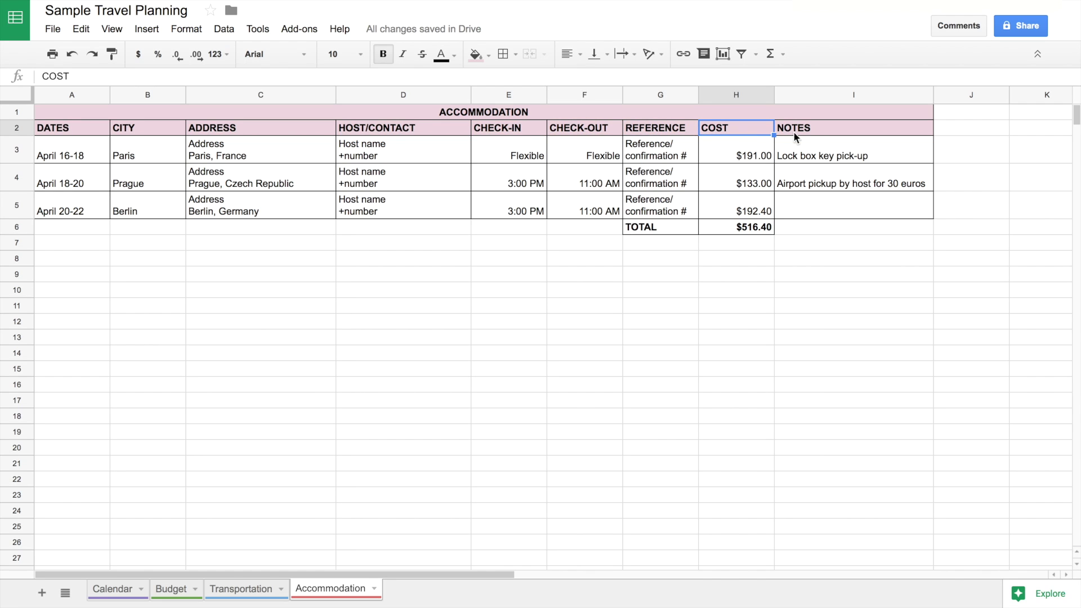
pyautogui.click(810, 133)
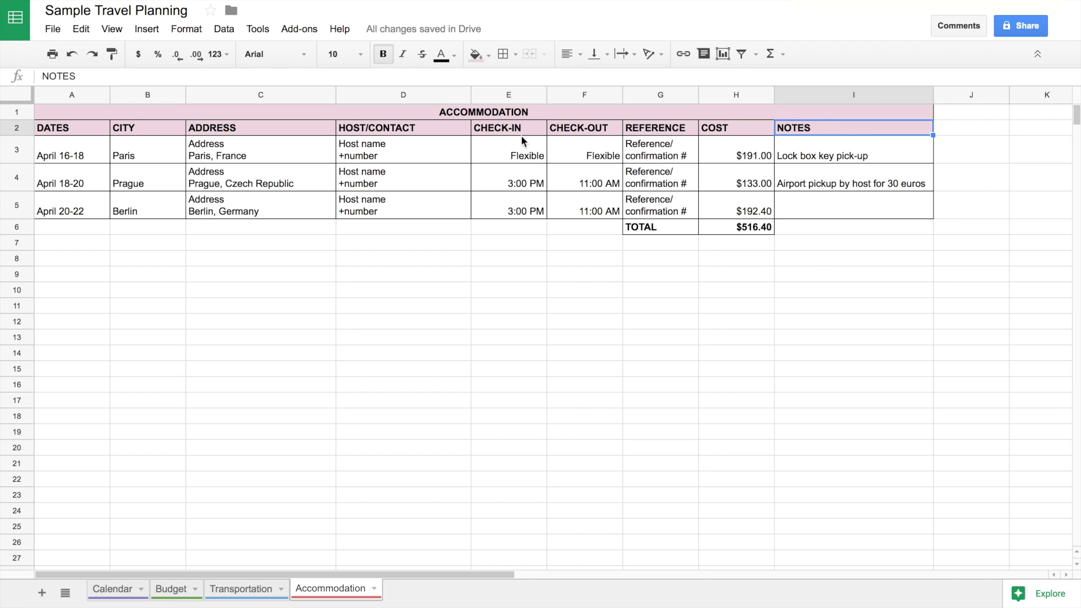
pyautogui.click(509, 181)
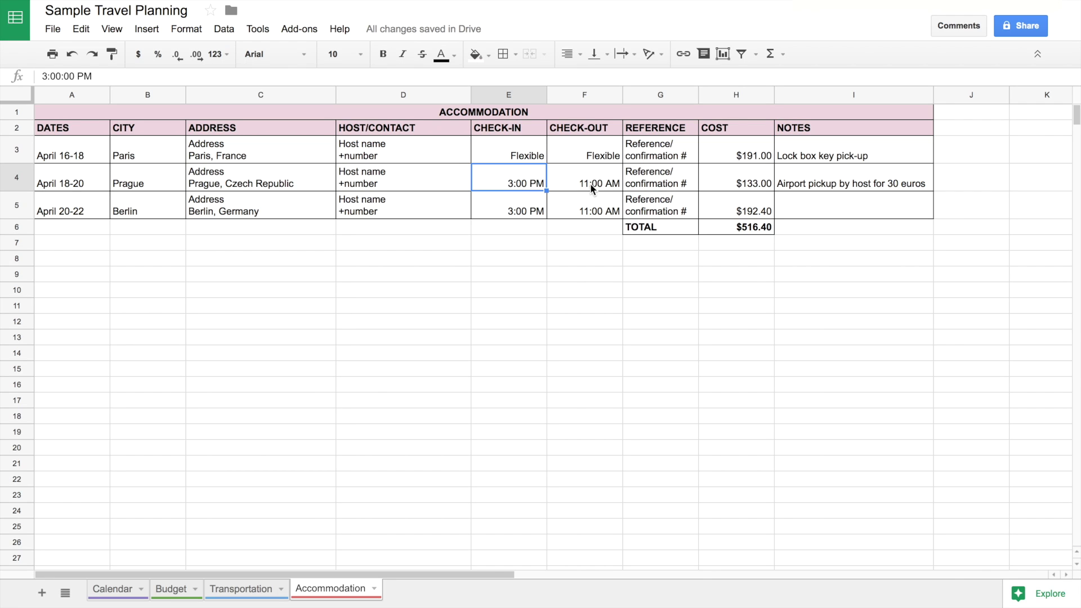
pyautogui.click(589, 183)
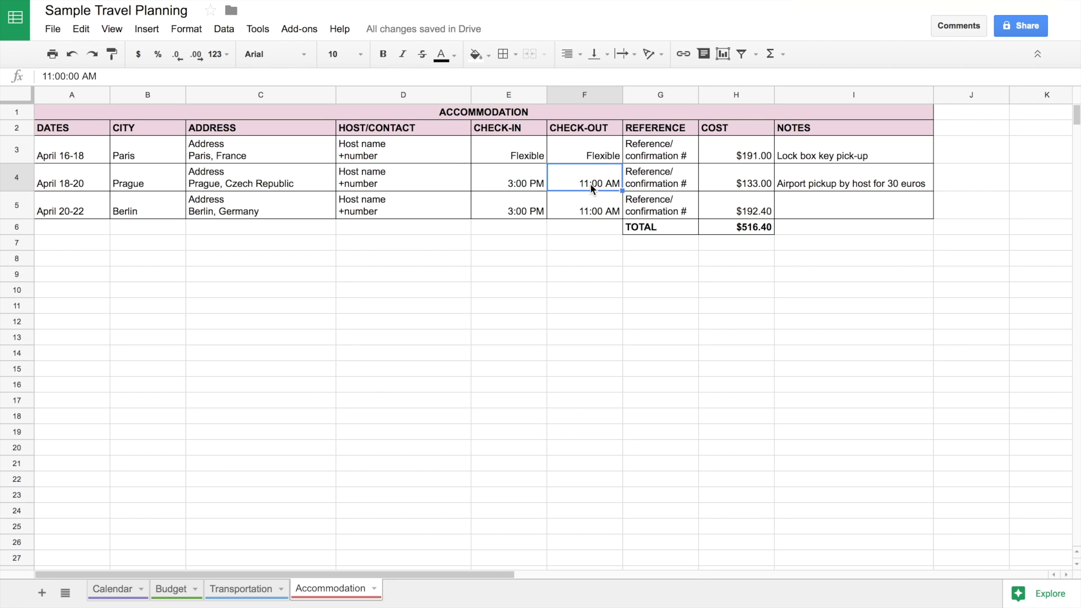
pyautogui.press('Left')
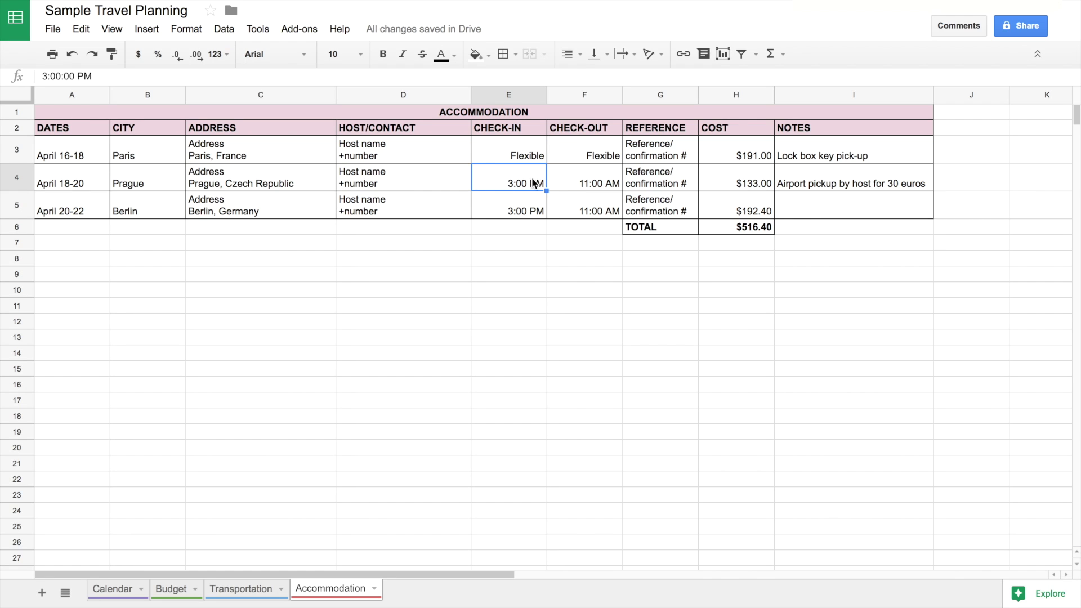
pyautogui.click(570, 183)
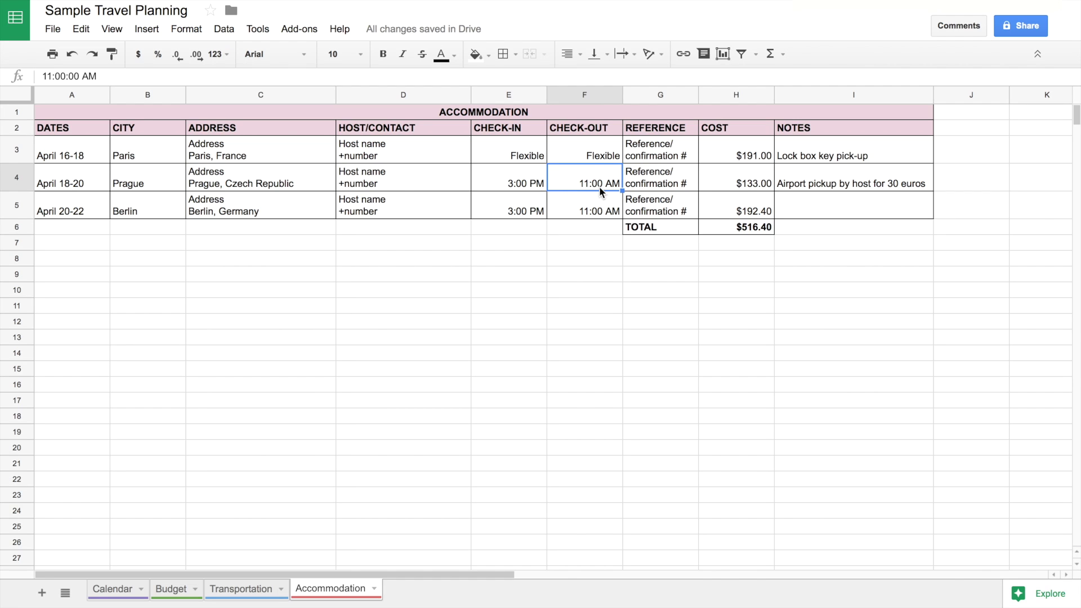
pyautogui.click(801, 183)
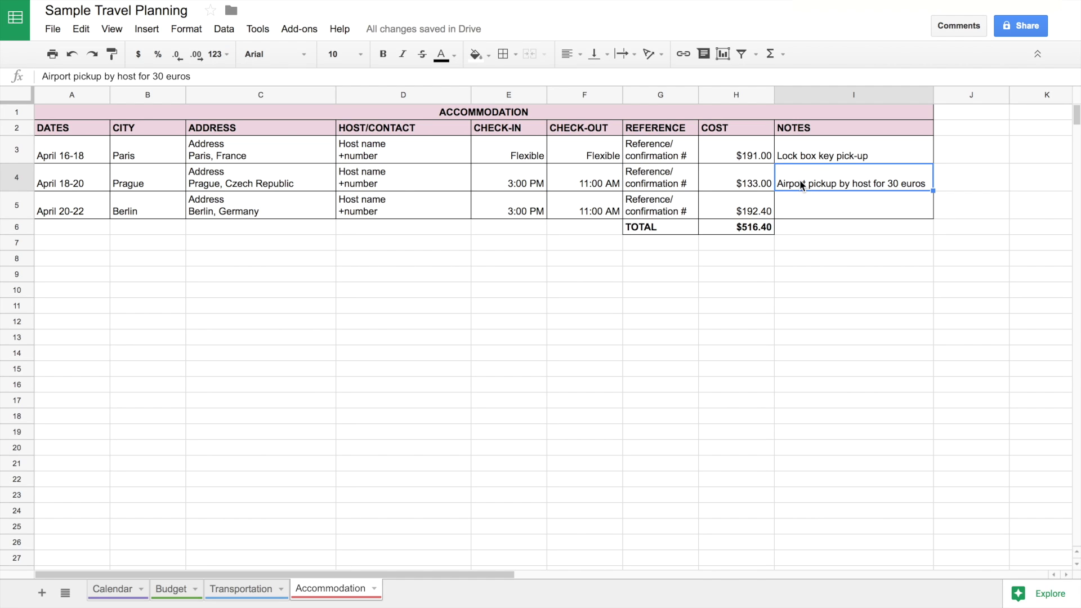
pyautogui.press('Down')
pyautogui.press('Down')
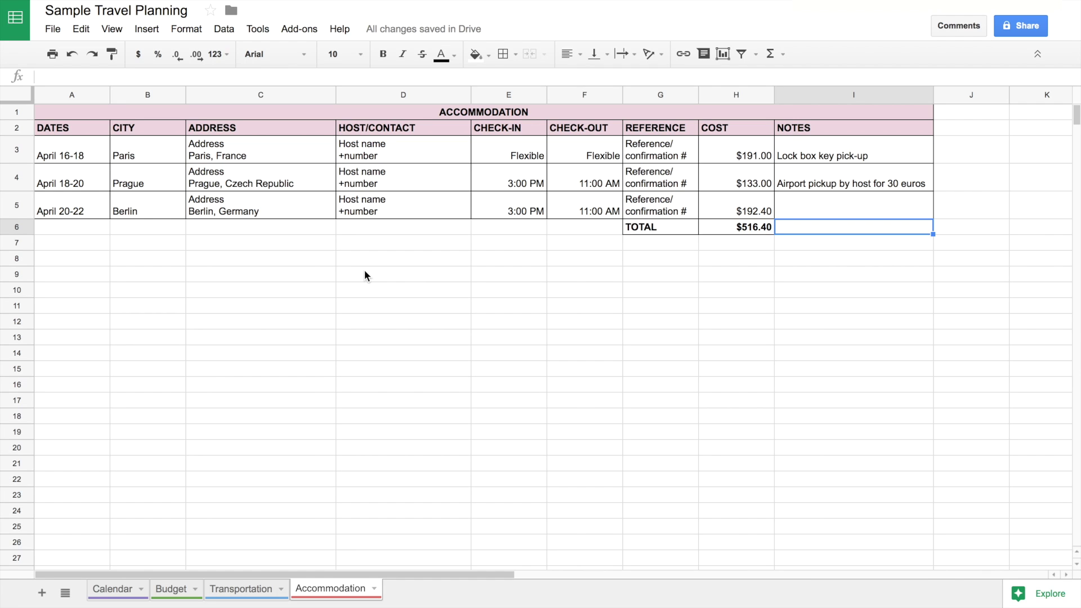
pyautogui.click(123, 589)
pyautogui.click(190, 589)
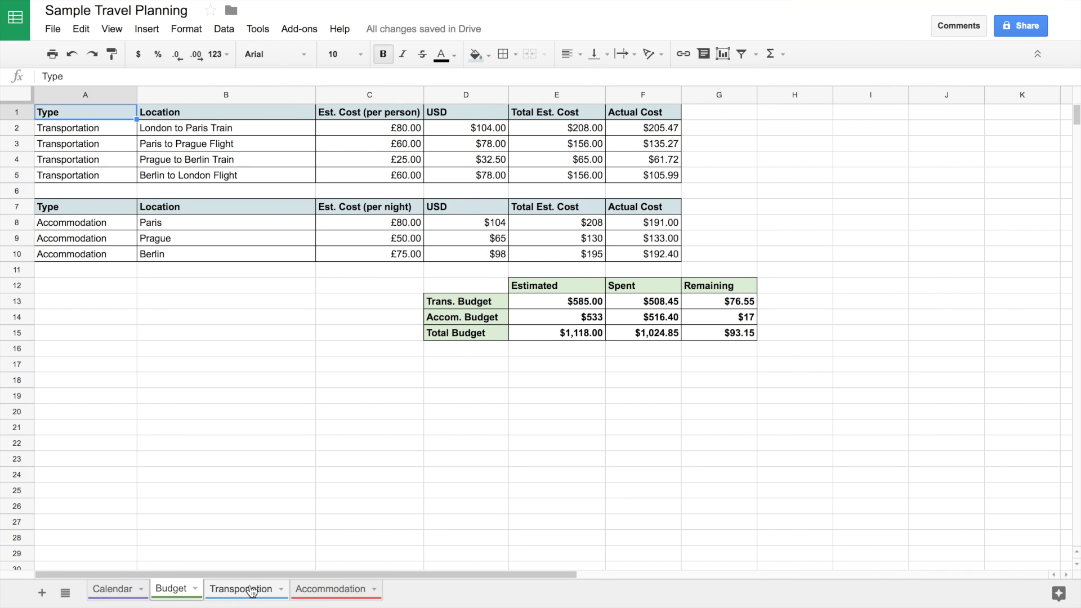
pyautogui.click(341, 590)
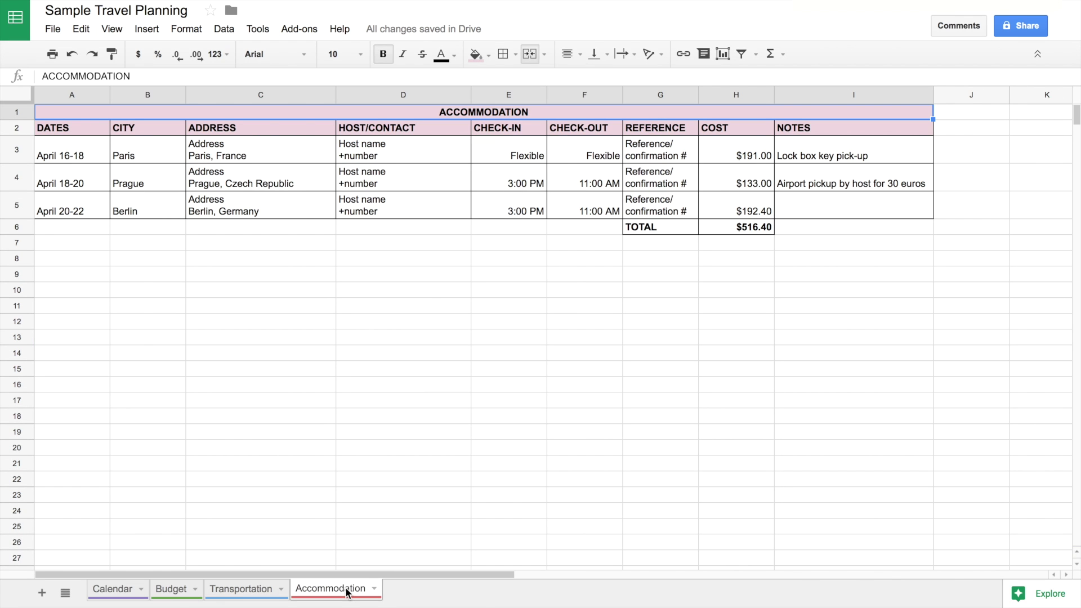